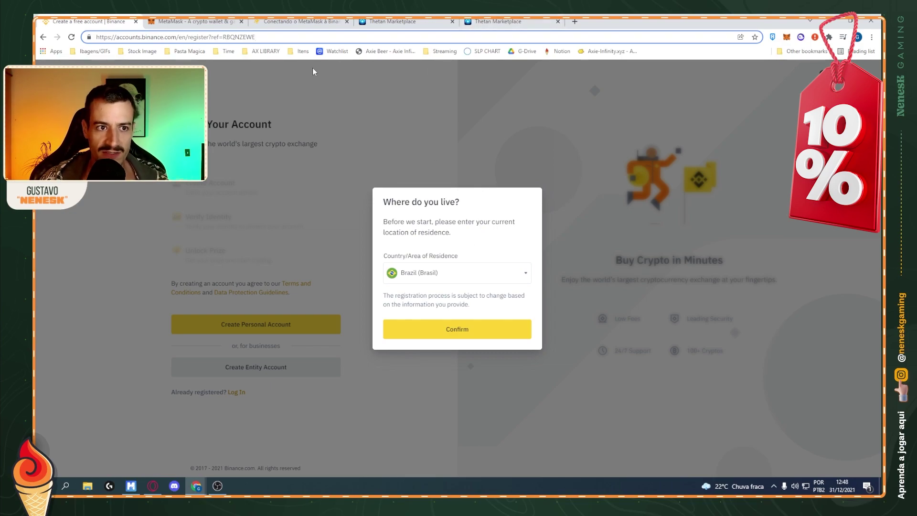
Confirm Brazil as the country of residence on the Binance registration page.
{"action": "left_click_drag", "start_coordinate": [277, 35], "coordinate": [61, 44]}
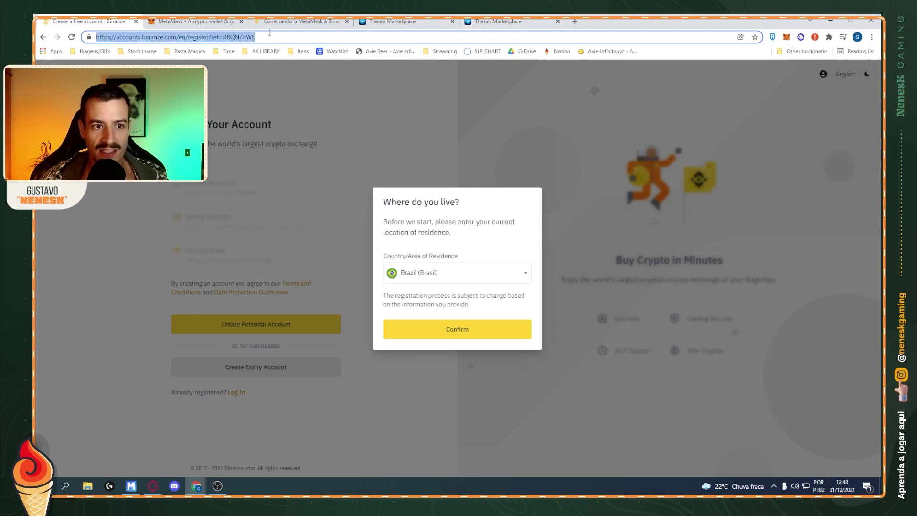
{"action": "left_click", "coordinate": [271, 36]}
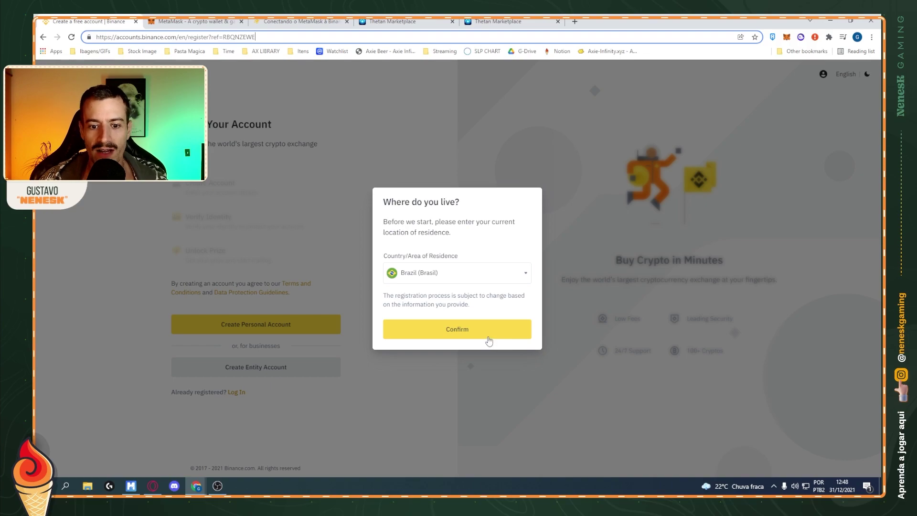
{"action": "left_click", "coordinate": [487, 340]}
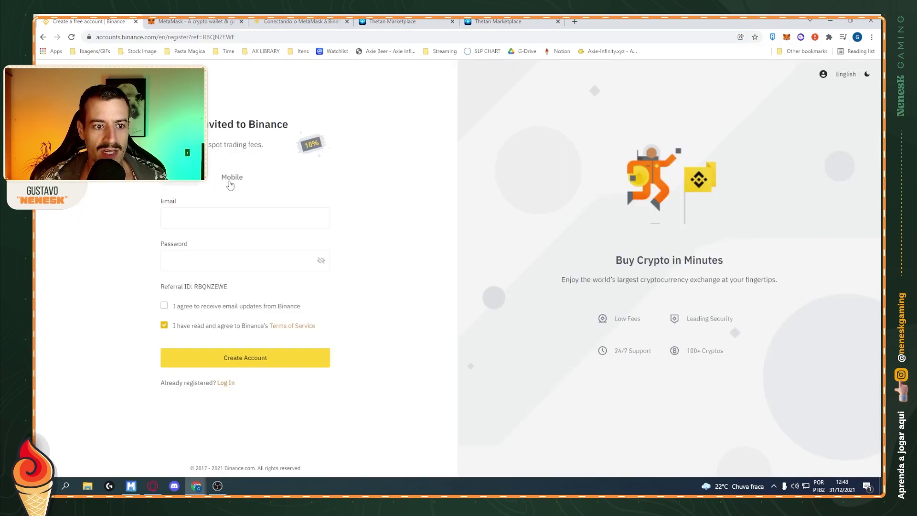
Compare the email and mobile sign-up forms on the Binance registration page and examine the referral ID.
{"action": "left_click", "coordinate": [231, 180]}
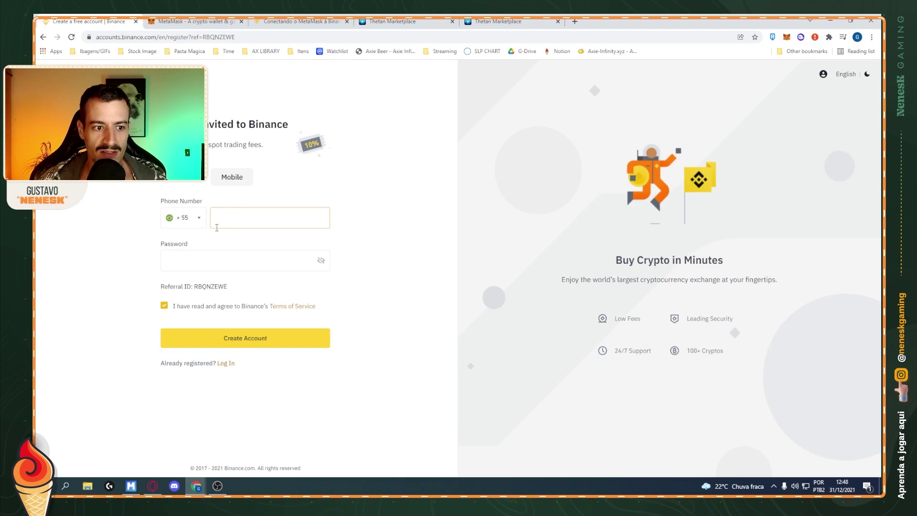
{"action": "left_click", "coordinate": [183, 176]}
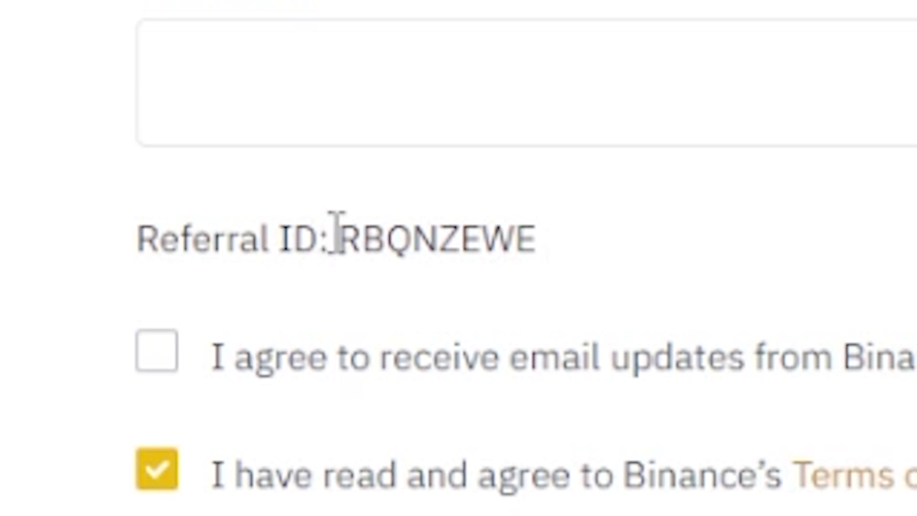
{"action": "left_click_drag", "start_coordinate": [193, 285], "coordinate": [228, 290]}
{"action": "left_click", "coordinate": [542, 258]}
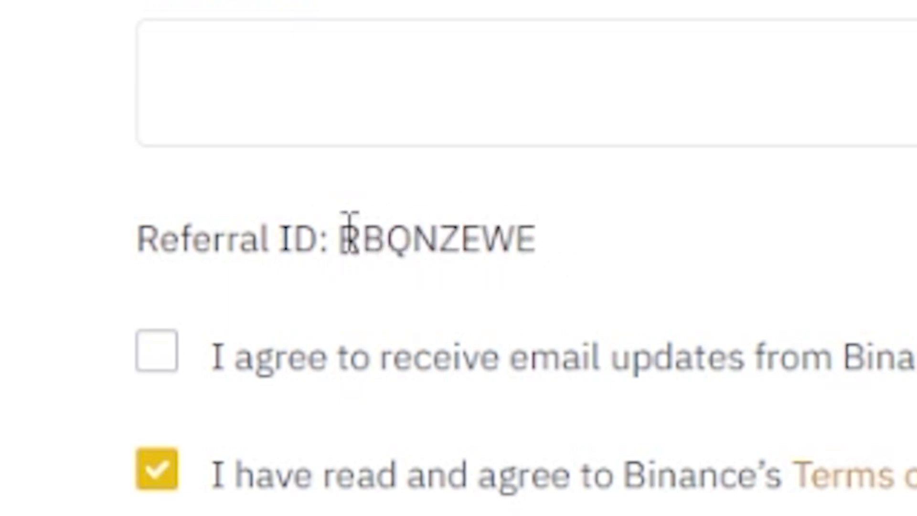
{"action": "left_click_drag", "start_coordinate": [341, 236], "coordinate": [545, 239]}
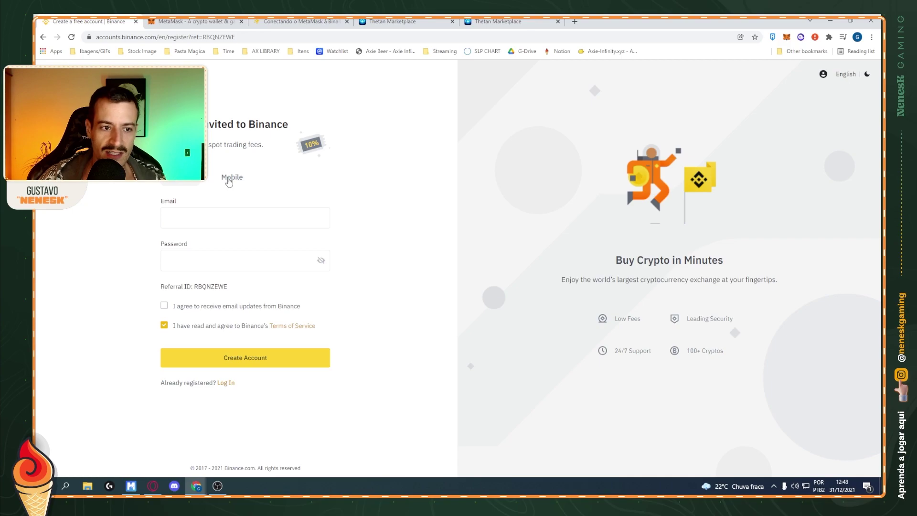
{"action": "left_click", "coordinate": [224, 184]}
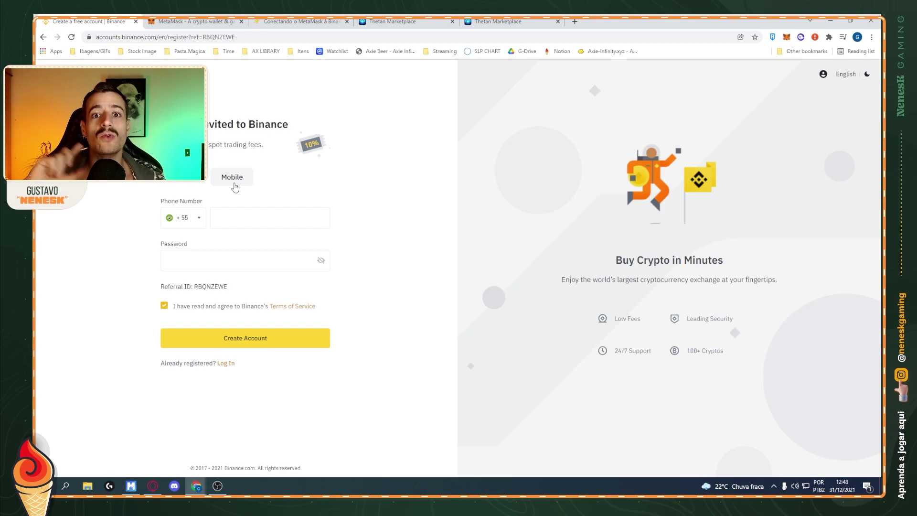
{"action": "left_click", "coordinate": [183, 180]}
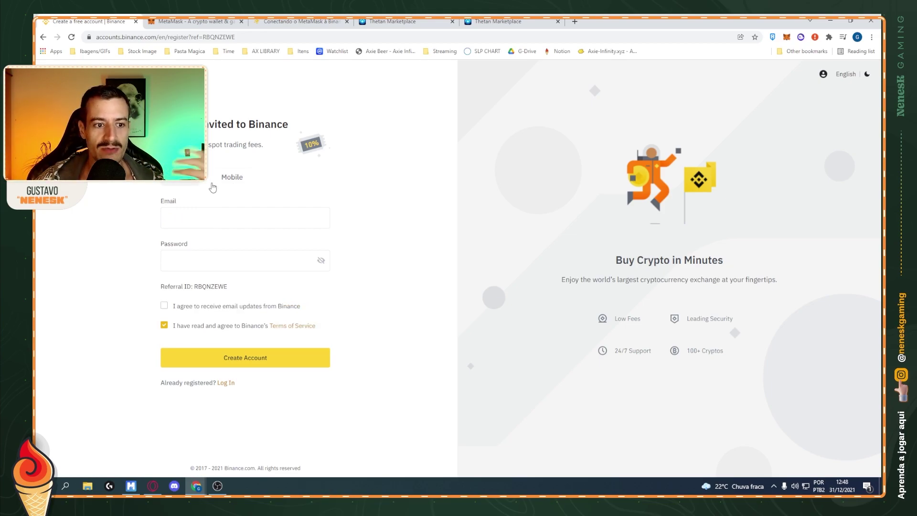
{"action": "left_click", "coordinate": [231, 184]}
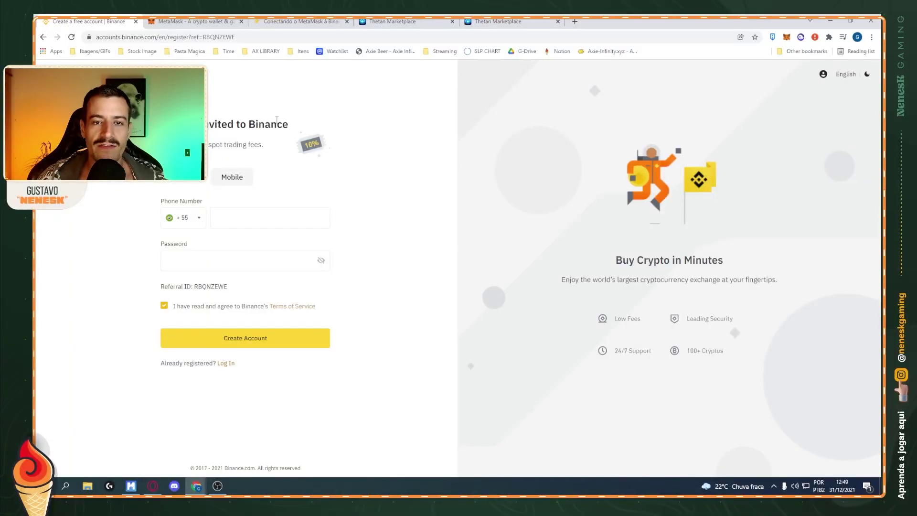
Go to metamask.io and open the Chrome Web Store listing of MetaMask from its Chrome download page.
{"action": "left_click", "coordinate": [198, 22]}
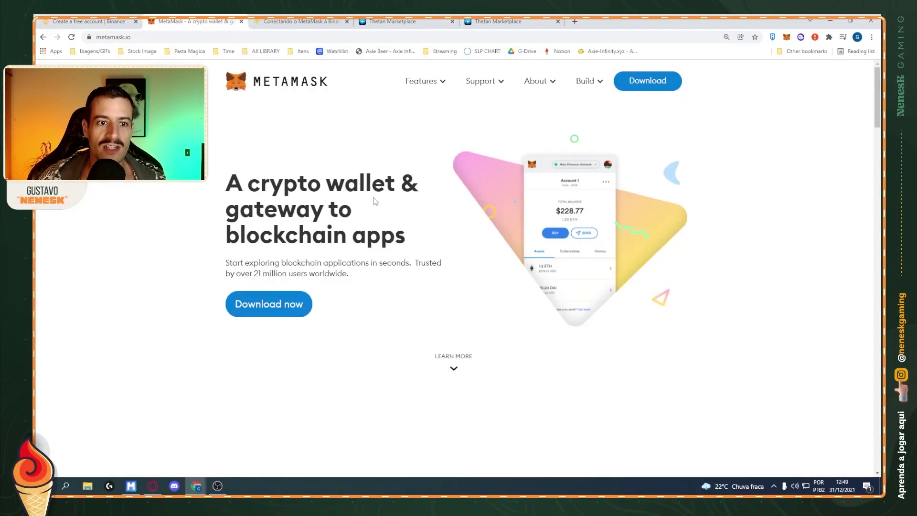
{"action": "left_click", "coordinate": [140, 36]}
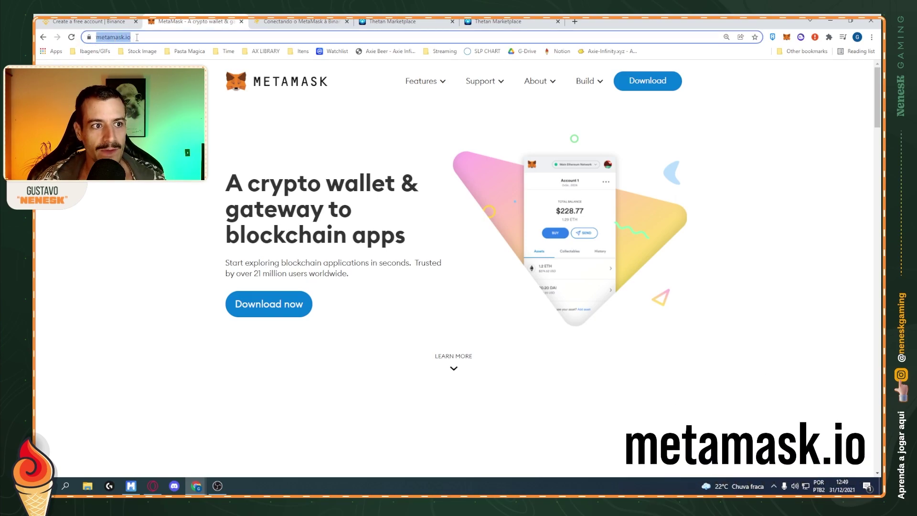
{"action": "left_click", "coordinate": [161, 38]}
{"action": "left_click", "coordinate": [162, 38]}
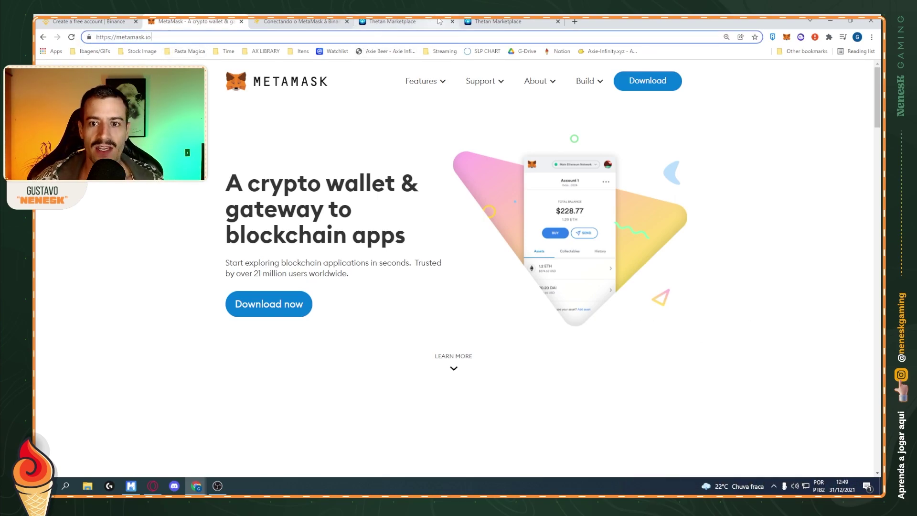
{"action": "left_click", "coordinate": [657, 82]}
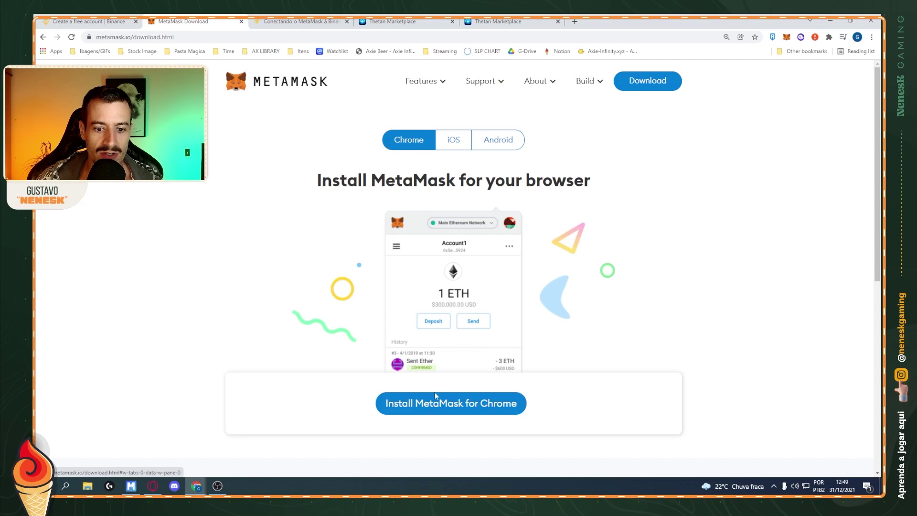
{"action": "left_click", "coordinate": [456, 409]}
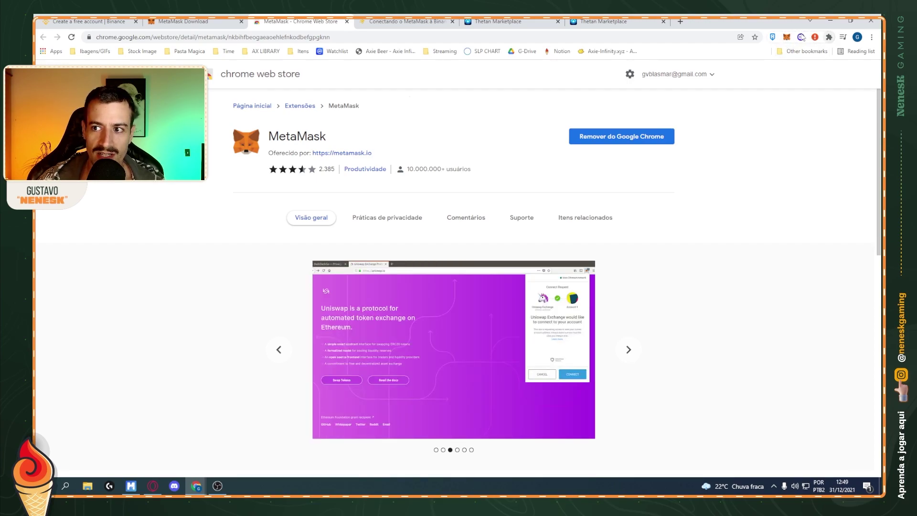
View the MetaMask wallet extension, then close the store listing and return to the MetaMask home page.
{"action": "left_click", "coordinate": [786, 38]}
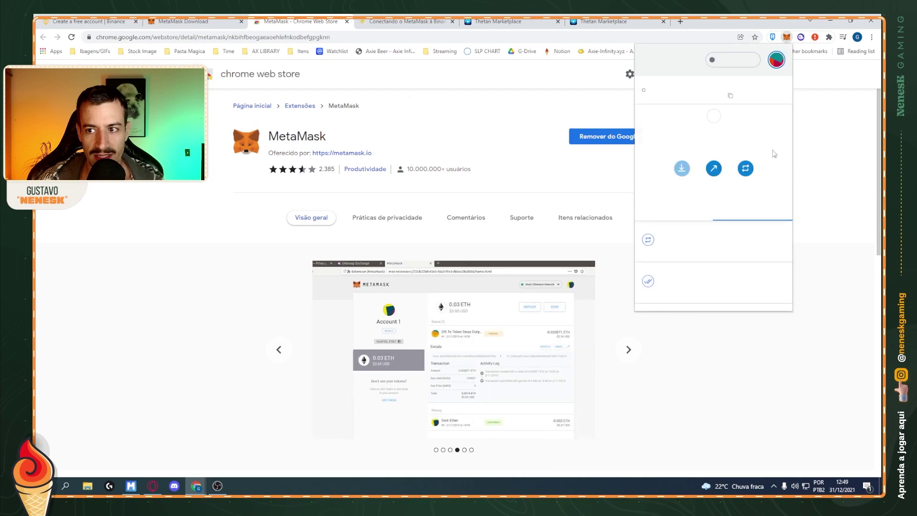
{"action": "left_click", "coordinate": [306, 94]}
{"action": "key", "text": "ctrl+w"}
{"action": "left_click", "coordinate": [245, 79]}
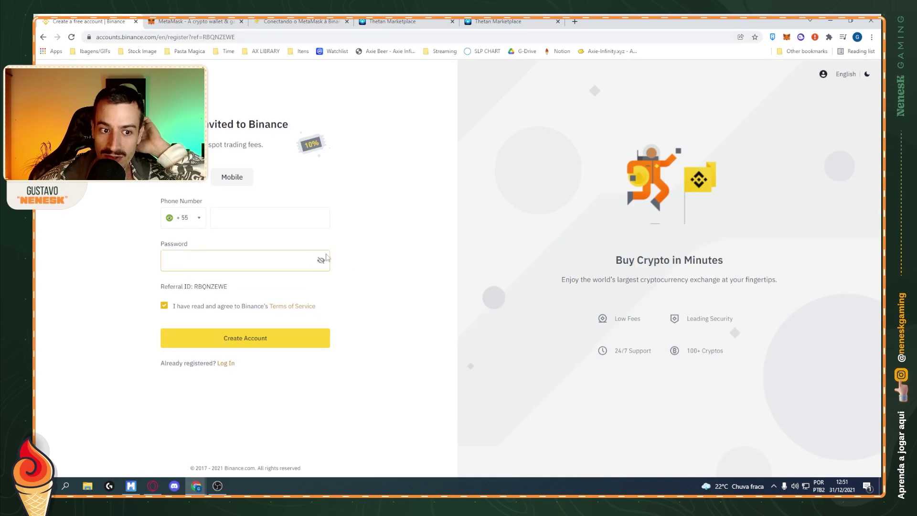
Find the Mainnet parameters in the Binance Academy article on connecting MetaMask to Binance Smart Chain.
{"action": "key", "text": "ctrl+Tab"}
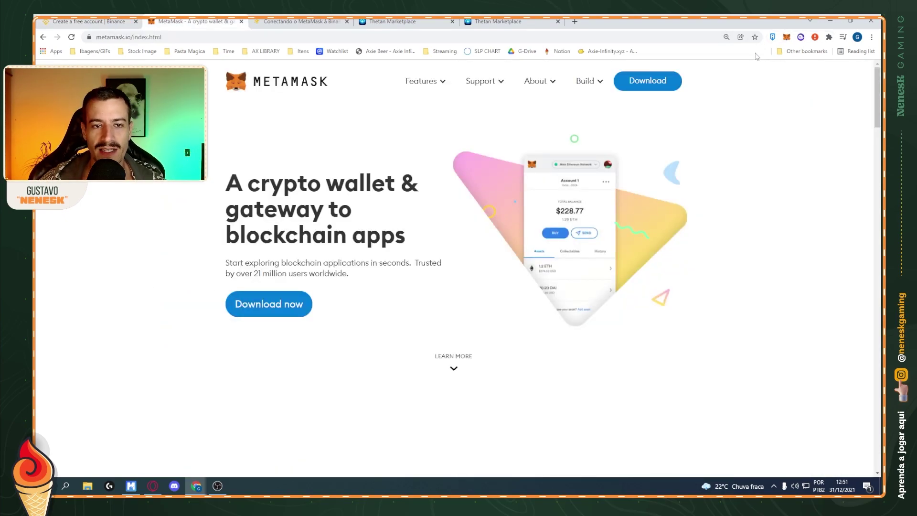
{"action": "left_click", "coordinate": [313, 23]}
{"action": "scroll", "coordinate": [155, 223], "scroll_direction": "up", "scroll_amount": 3}
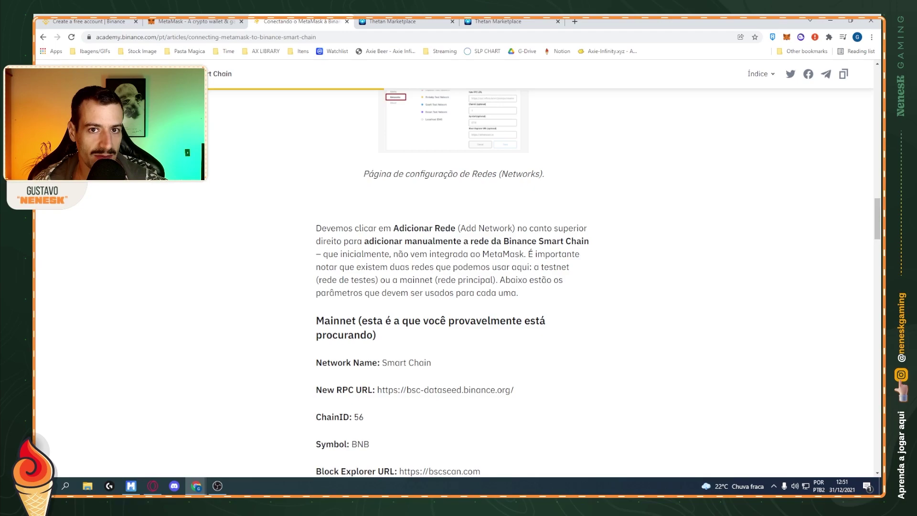
{"action": "scroll", "coordinate": [454, 267], "scroll_direction": "down", "scroll_amount": 3}
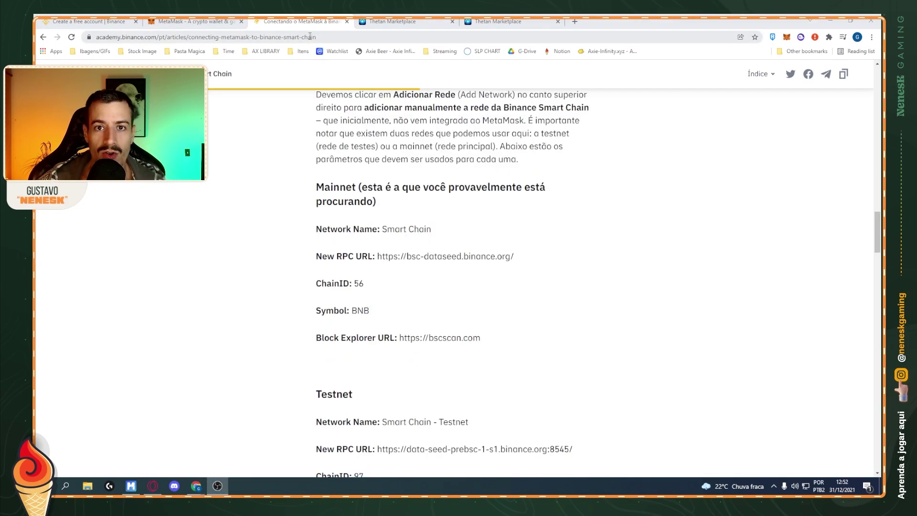
Review the network list in the MetaMask wallet and open the form for adding a new network.
{"action": "left_click", "coordinate": [786, 37]}
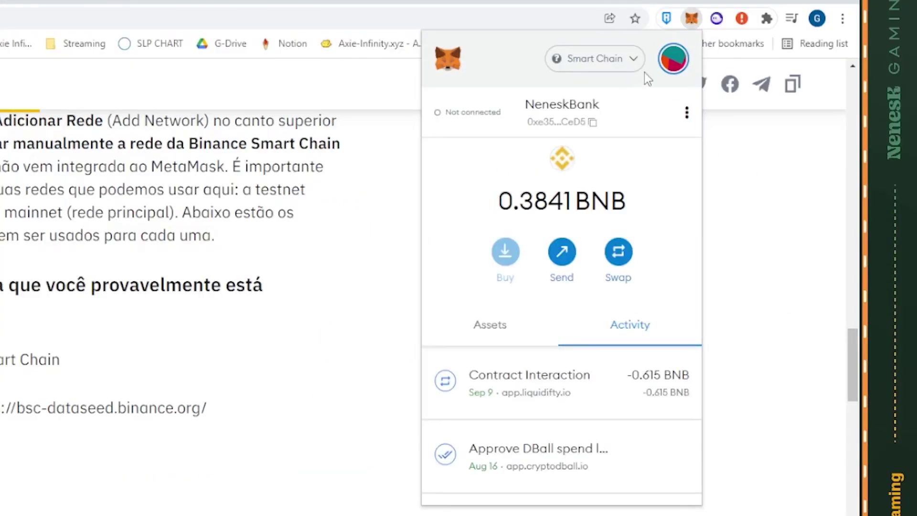
{"action": "left_click", "coordinate": [746, 60]}
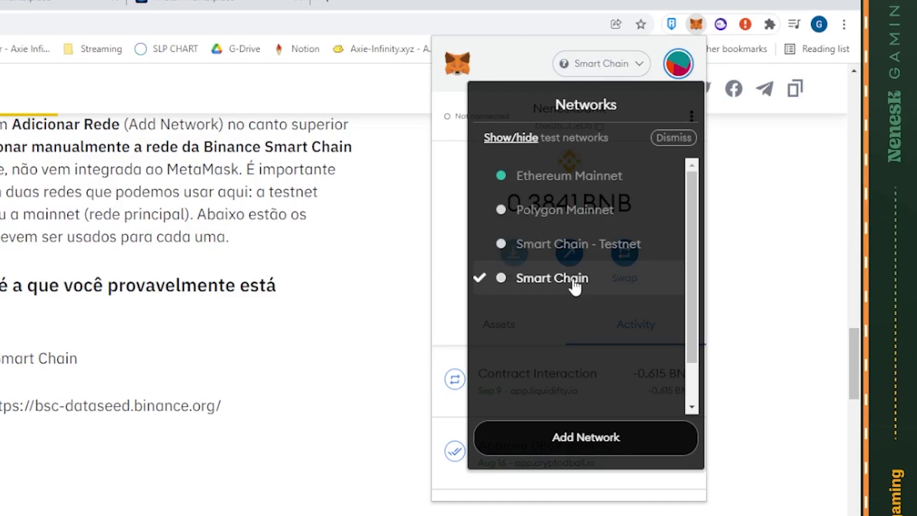
{"action": "left_click", "coordinate": [639, 71]}
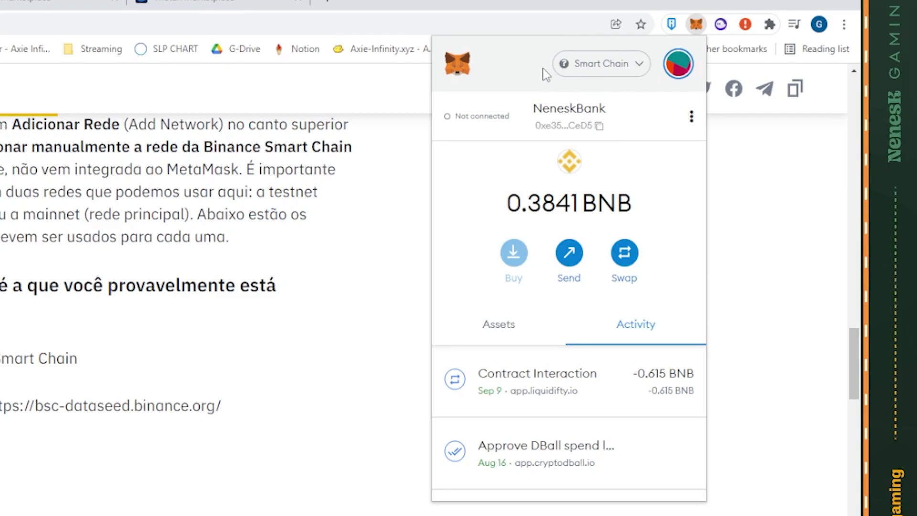
{"action": "left_click", "coordinate": [635, 64]}
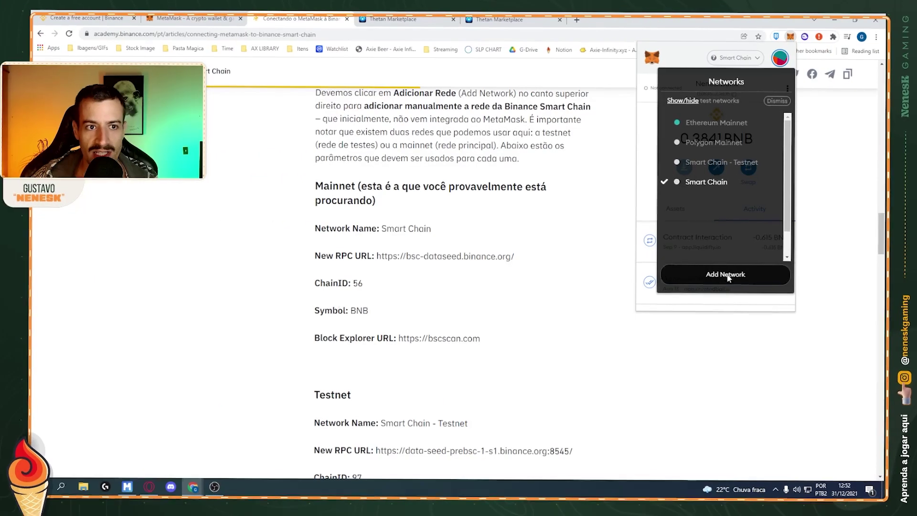
{"action": "left_click", "coordinate": [586, 438]}
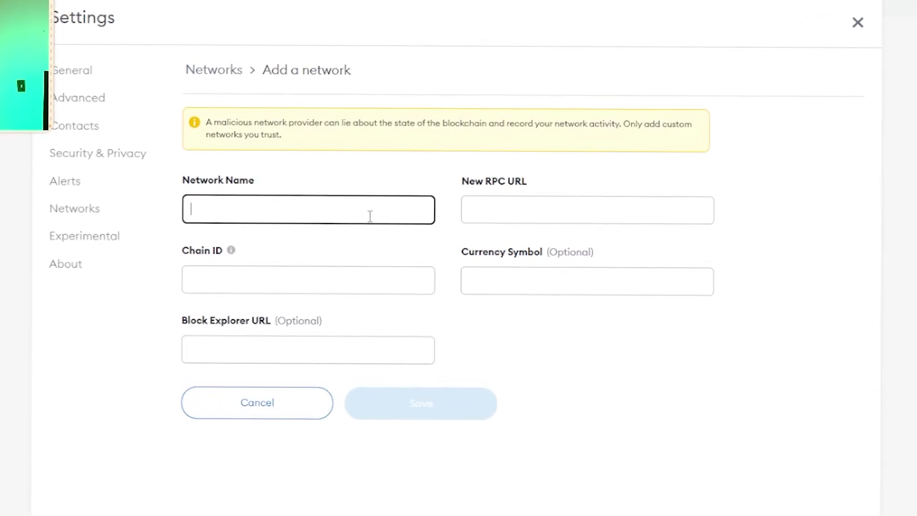
Examine the network name, RPC URL, chain ID, currency symbol and block explorer fields of the add-network form.
{"action": "left_click_drag", "start_coordinate": [154, 173], "coordinate": [228, 172]}
{"action": "left_click_drag", "start_coordinate": [476, 173], "coordinate": [534, 177]}
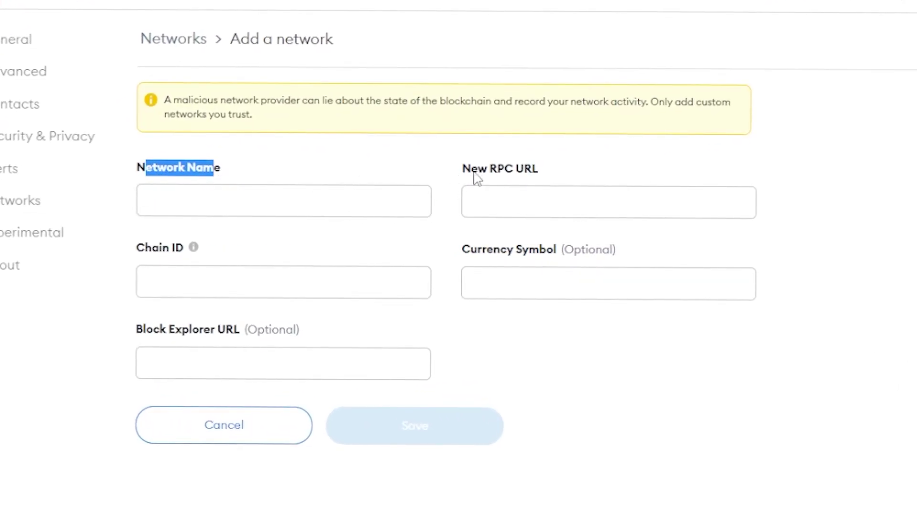
{"action": "left_click_drag", "start_coordinate": [138, 248], "coordinate": [175, 248]}
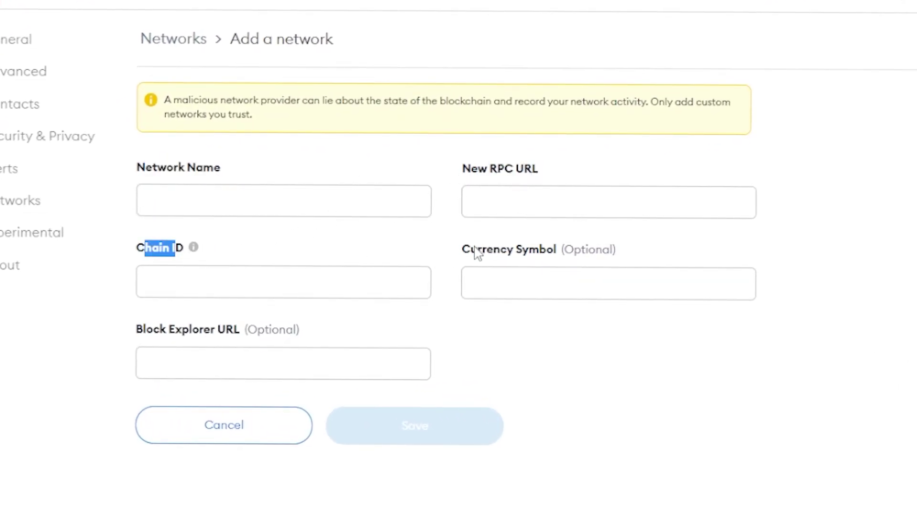
{"action": "left_click_drag", "start_coordinate": [462, 249], "coordinate": [545, 250]}
{"action": "left_click", "coordinate": [545, 250]}
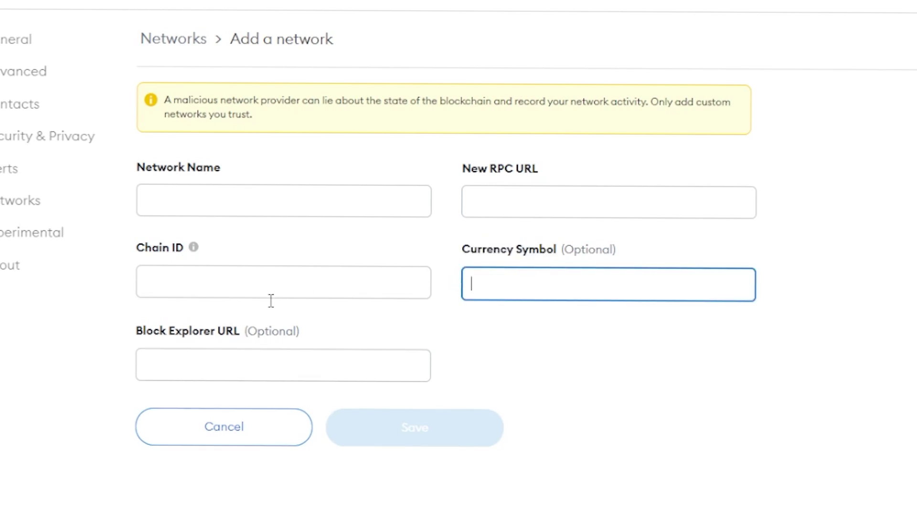
{"action": "left_click_drag", "start_coordinate": [143, 330], "coordinate": [196, 339]}
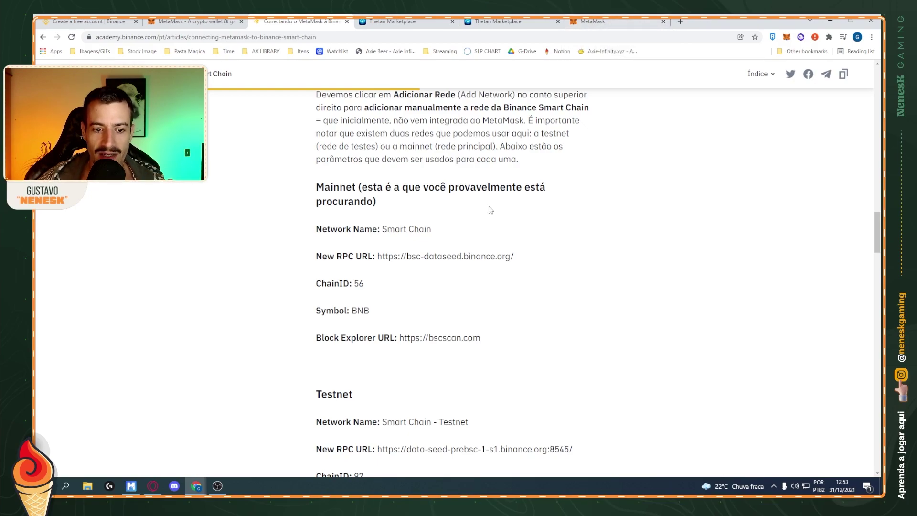
Compare the article's Smart Chain Mainnet parameters with the blank add-network form, and view the wallet overview.
{"action": "left_click_drag", "start_coordinate": [318, 228], "coordinate": [481, 333]}
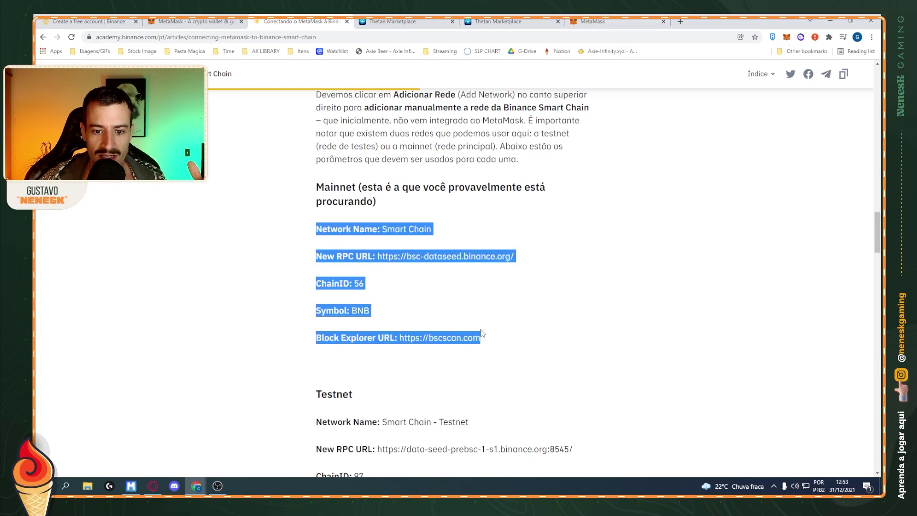
{"action": "left_click_drag", "start_coordinate": [315, 256], "coordinate": [362, 255]}
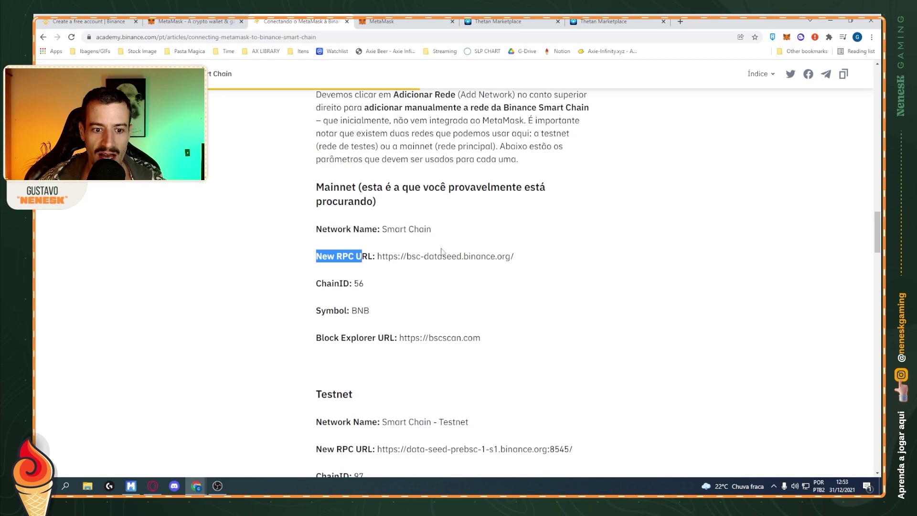
{"action": "left_click", "coordinate": [382, 21]}
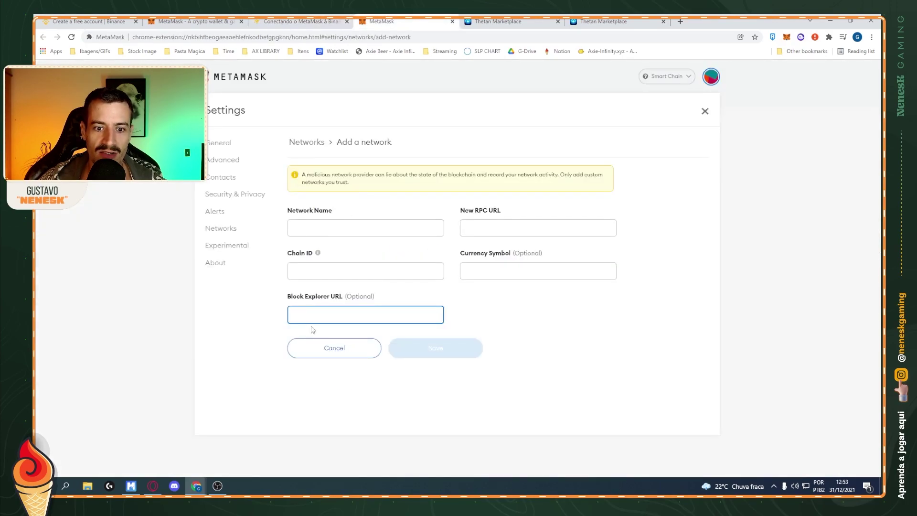
{"action": "left_click", "coordinate": [786, 37]}
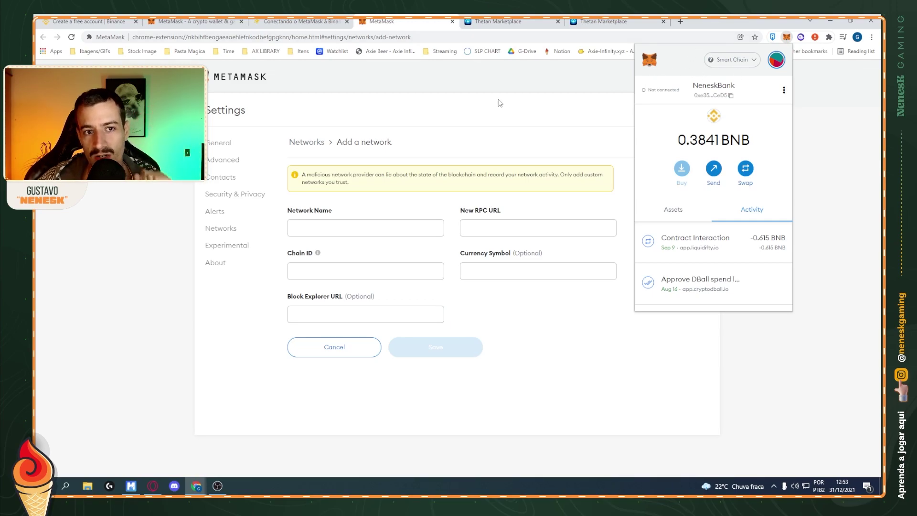
Close the MetaMask network settings page and the Binance Academy article.
{"action": "left_click", "coordinate": [452, 21]}
{"action": "left_click", "coordinate": [330, 21]}
{"action": "left_click", "coordinate": [347, 21]}
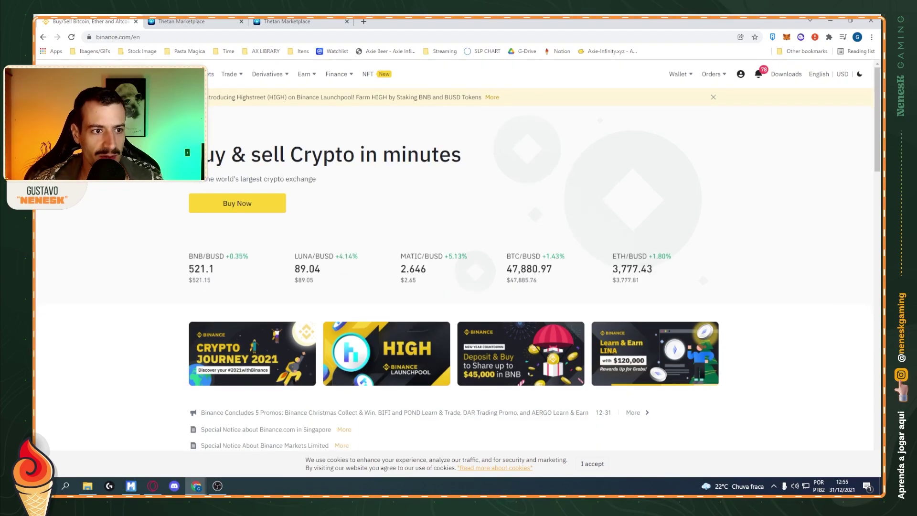
Open the fiat deposit page for BRL and review its currency and payment options.
{"action": "mouse_move", "coordinate": [157, 74]}
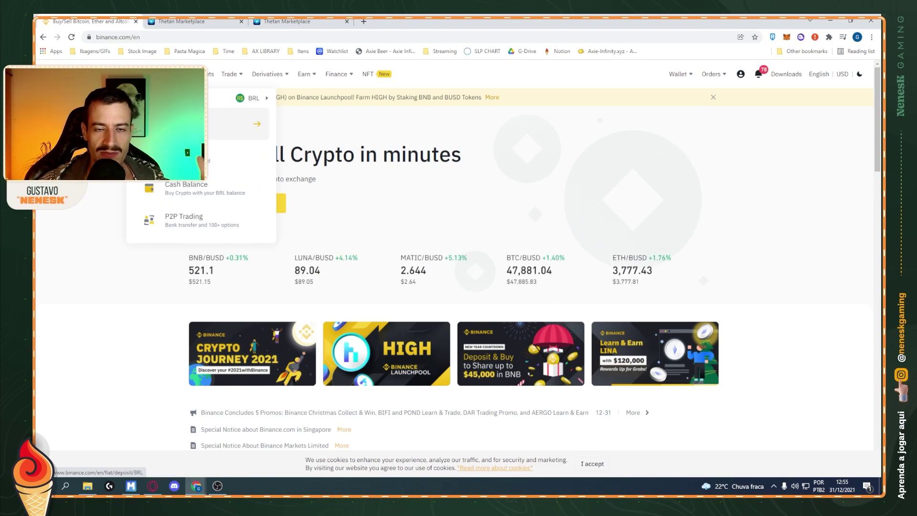
{"action": "left_click", "coordinate": [196, 124]}
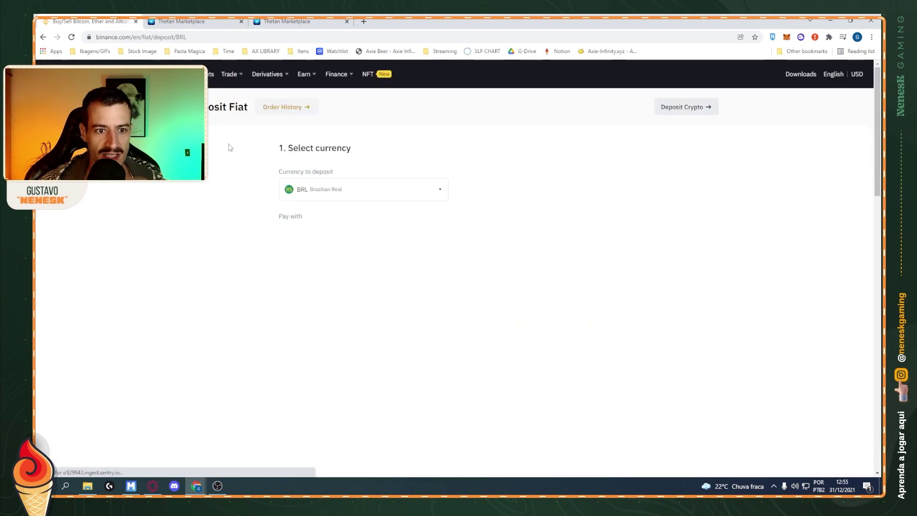
{"action": "left_click_drag", "start_coordinate": [277, 148], "coordinate": [352, 154]}
{"action": "left_click", "coordinate": [354, 153]}
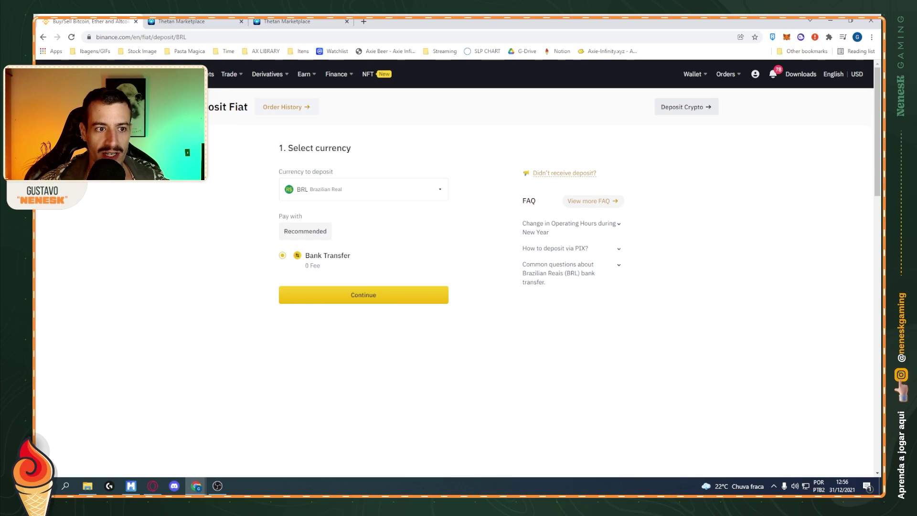
{"action": "left_click_drag", "start_coordinate": [191, 107], "coordinate": [248, 117]}
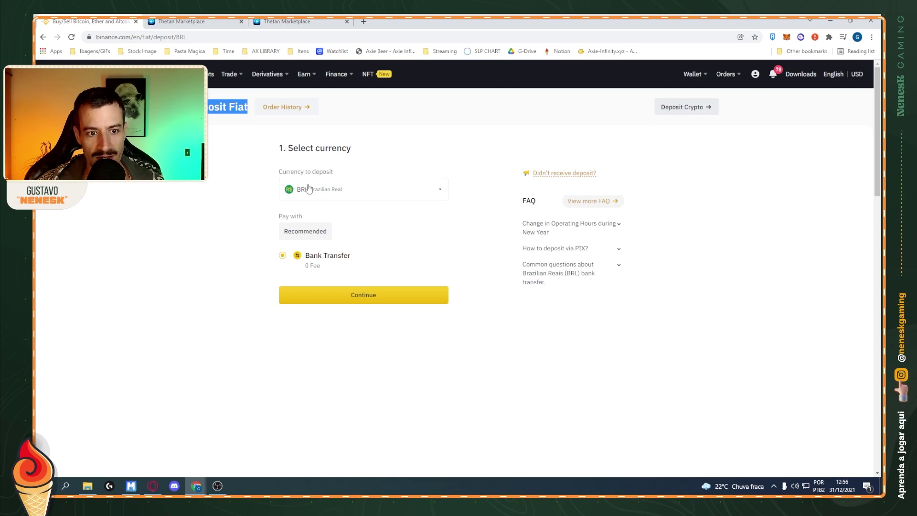
{"action": "left_click_drag", "start_coordinate": [281, 150], "coordinate": [248, 108]}
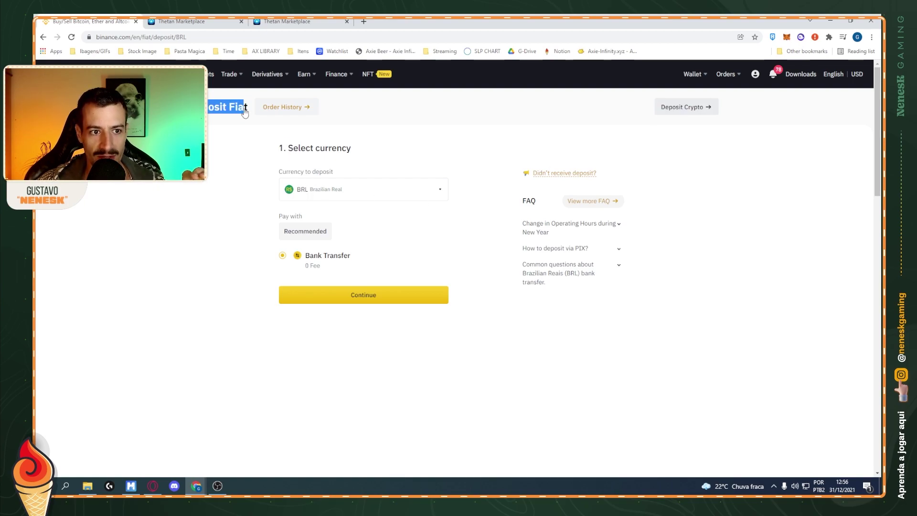
{"action": "left_click", "coordinate": [267, 149]}
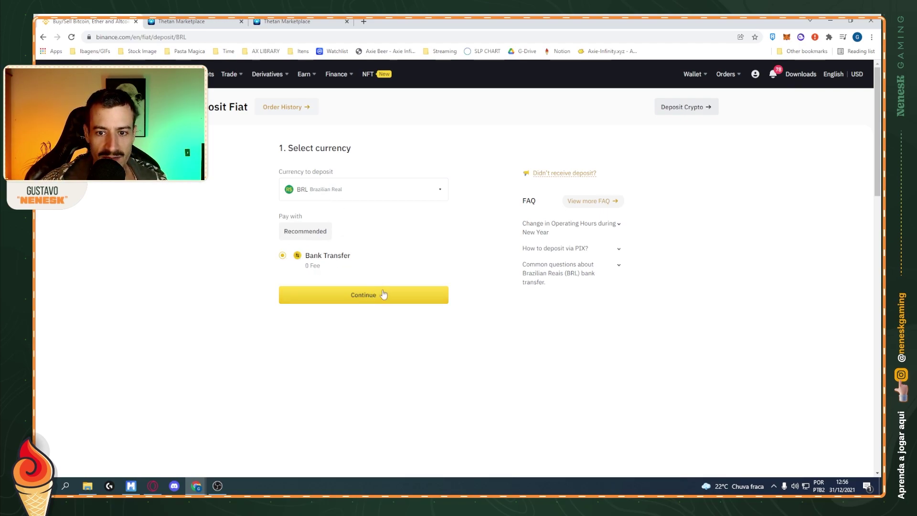
Proceed with the BRL bank transfer and submit the prefilled additional information with tax ID, phone number and e-mail.
{"action": "left_click", "coordinate": [377, 304]}
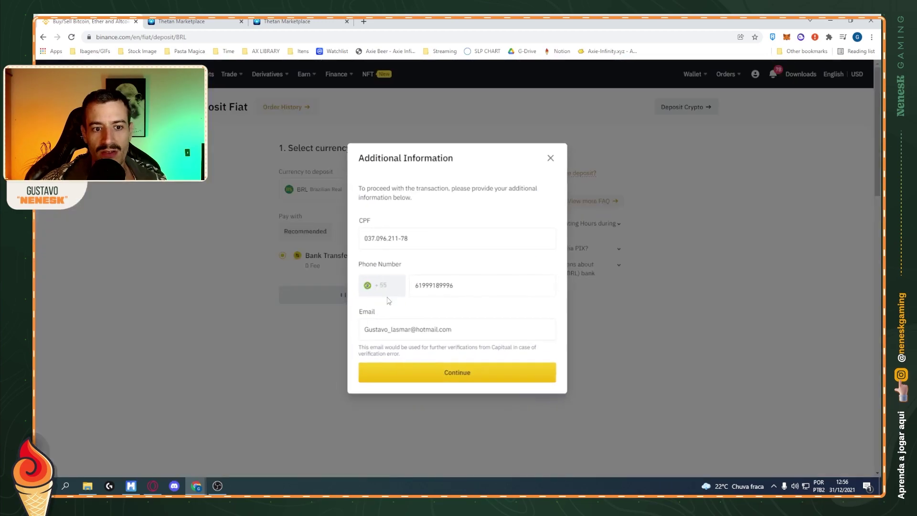
{"action": "left_click", "coordinate": [404, 245]}
{"action": "left_click", "coordinate": [425, 369]}
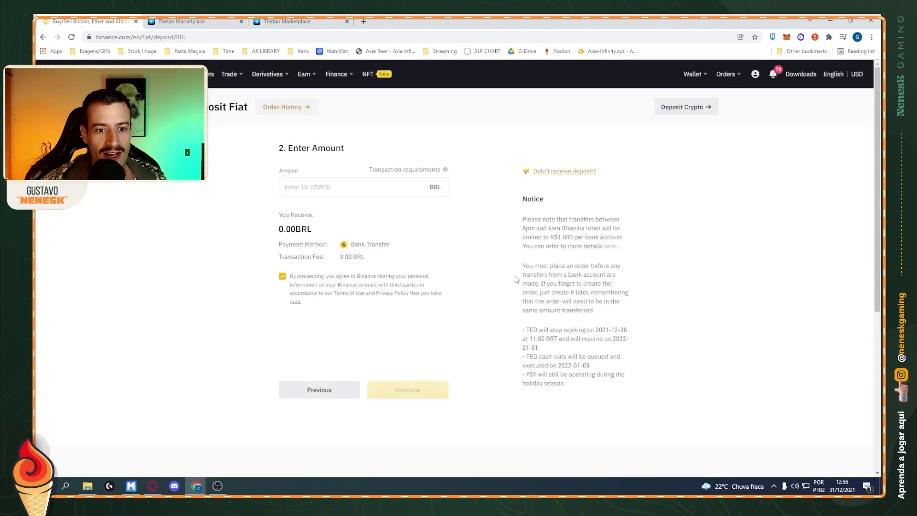
Set the BRL deposit amount to 5000 and continue to the transfer details.
{"action": "left_click", "coordinate": [332, 191]}
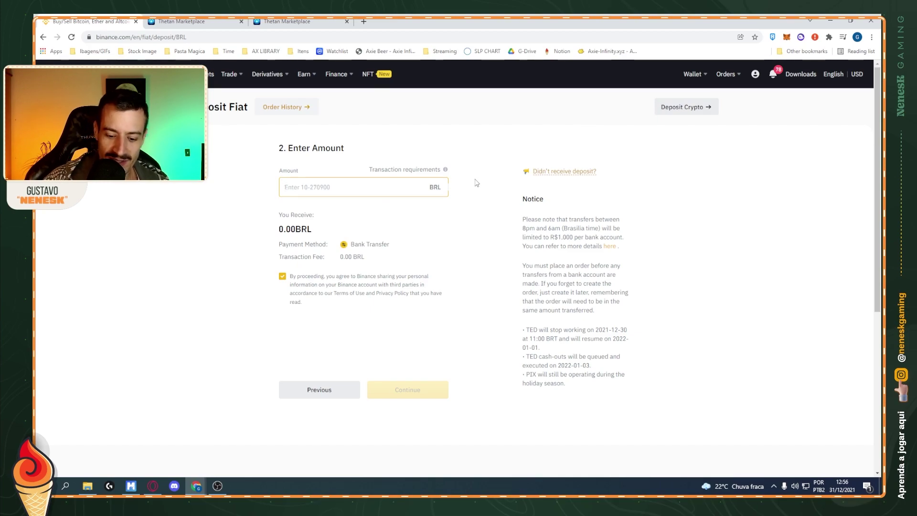
{"action": "type", "text": "5000"}
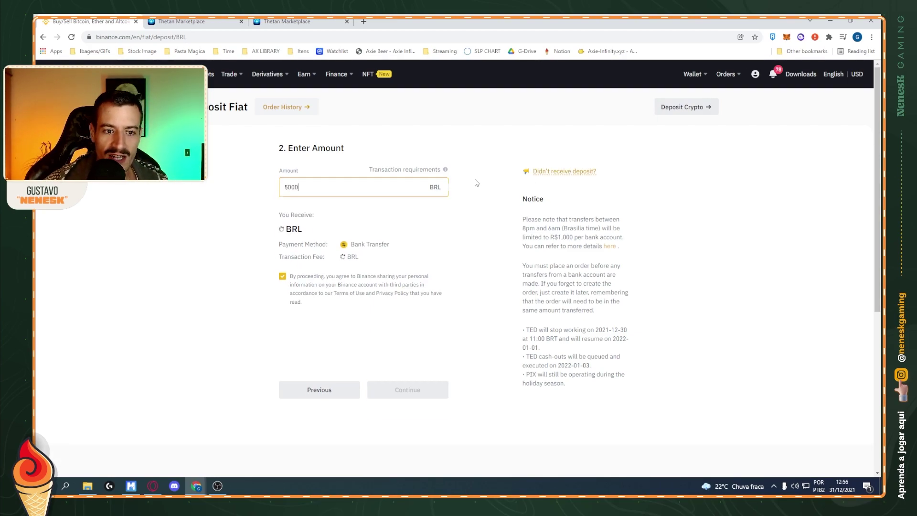
{"action": "left_click_drag", "start_coordinate": [278, 229], "coordinate": [329, 229]}
{"action": "left_click", "coordinate": [329, 229]}
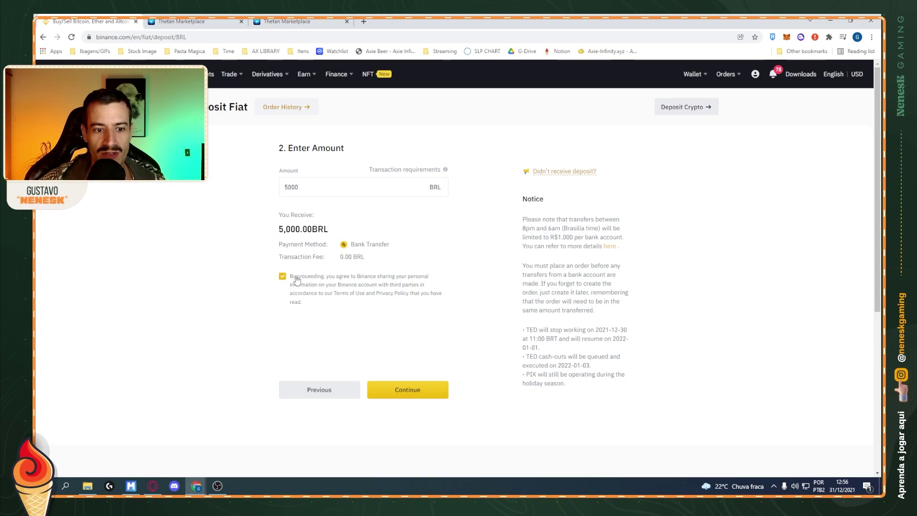
{"action": "left_click", "coordinate": [420, 392]}
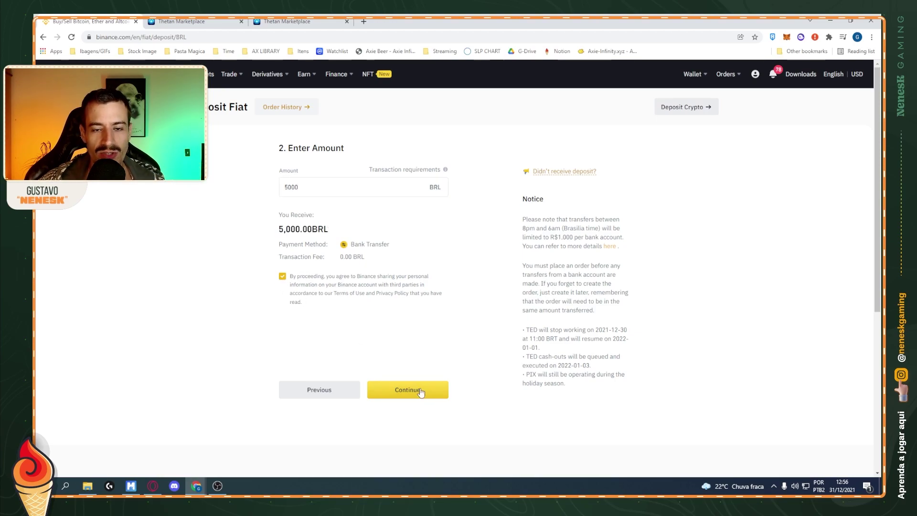
{"action": "left_click", "coordinate": [421, 391]}
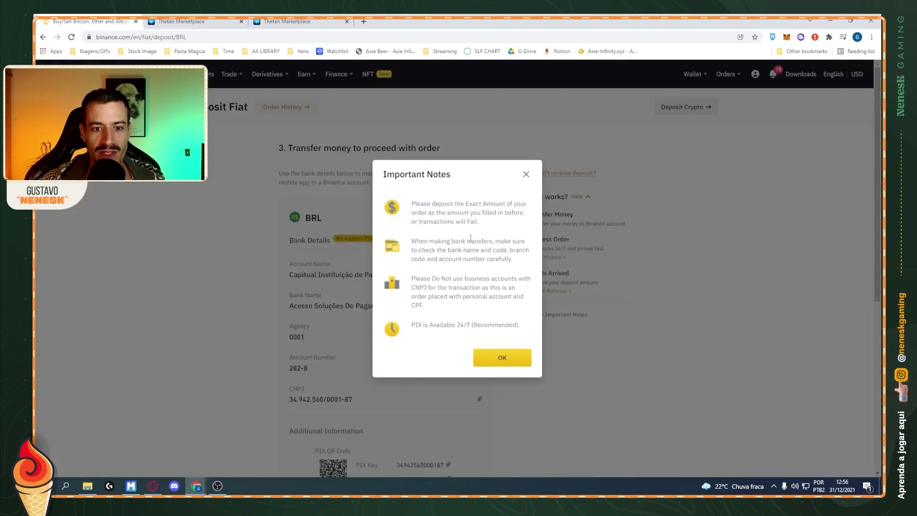
Dismiss the important notes and examine the bank details and PIX key for the deposit transfer.
{"action": "left_click", "coordinate": [501, 355]}
{"action": "scroll", "coordinate": [429, 250], "scroll_direction": "down", "scroll_amount": 2}
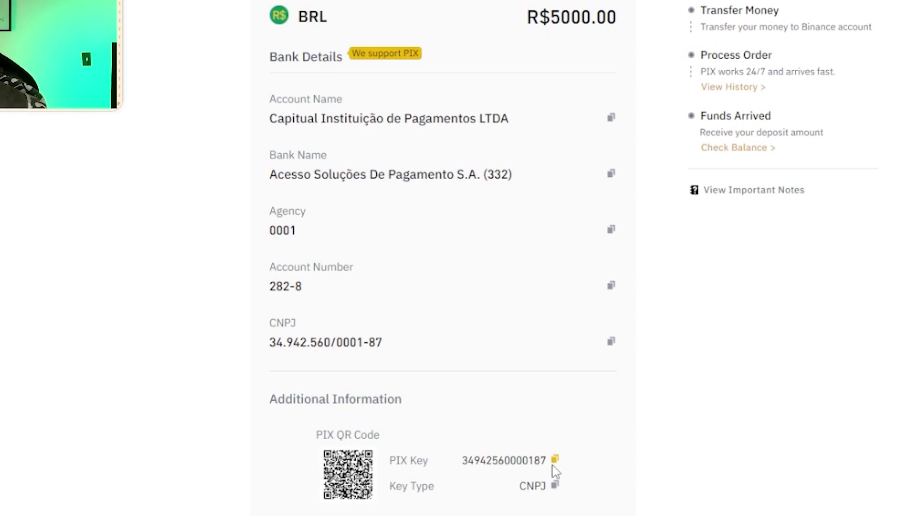
{"action": "left_click_drag", "start_coordinate": [392, 462], "coordinate": [547, 465]}
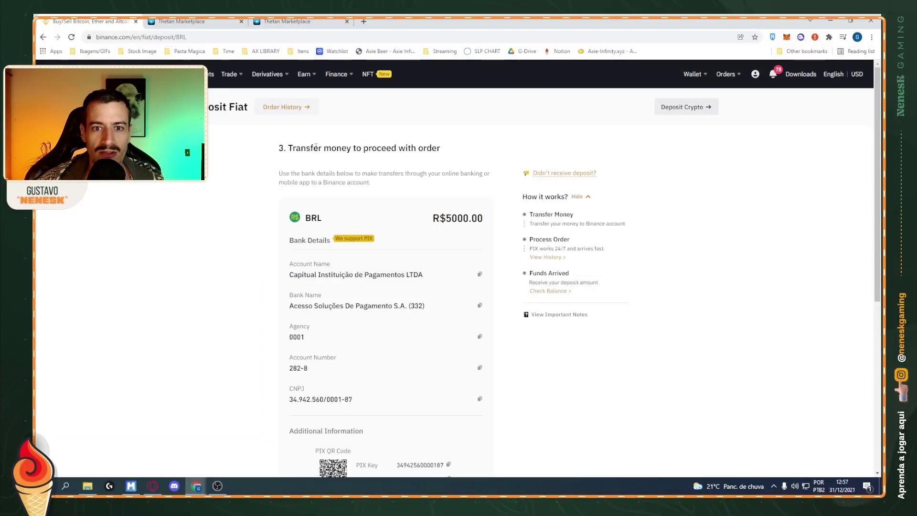
Open the crypto purchase page that pays from the BRL cash balance and select BNB as the coin to receive.
{"action": "mouse_move", "coordinate": [157, 74]}
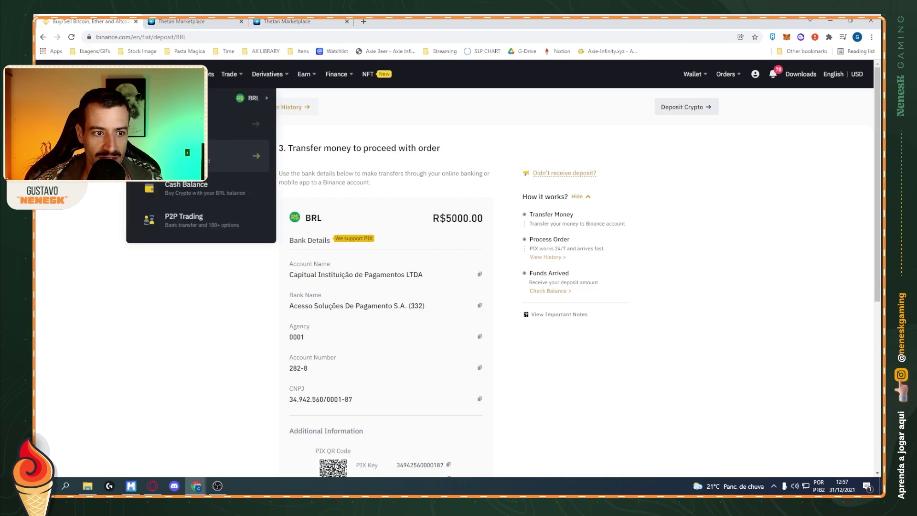
{"action": "left_click", "coordinate": [191, 195]}
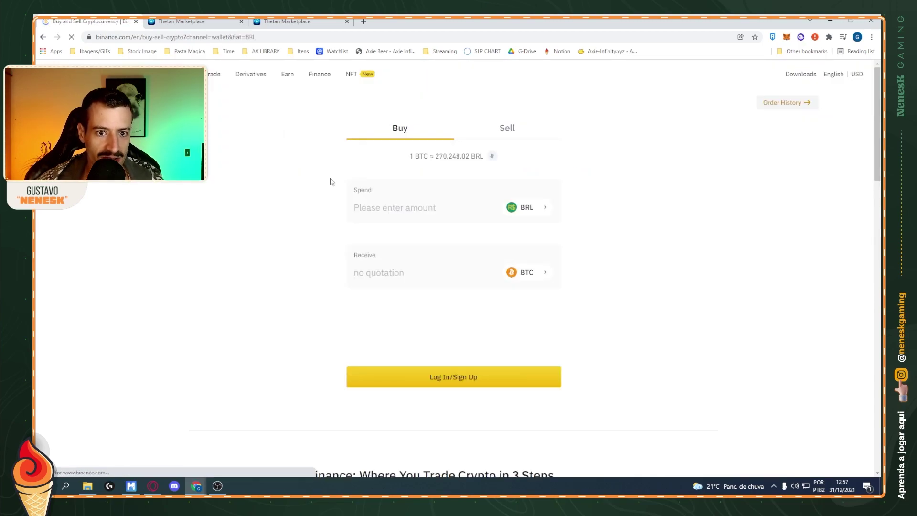
{"action": "left_click_drag", "start_coordinate": [527, 188], "coordinate": [555, 189]}
{"action": "left_click", "coordinate": [537, 199]}
{"action": "left_click", "coordinate": [525, 271]}
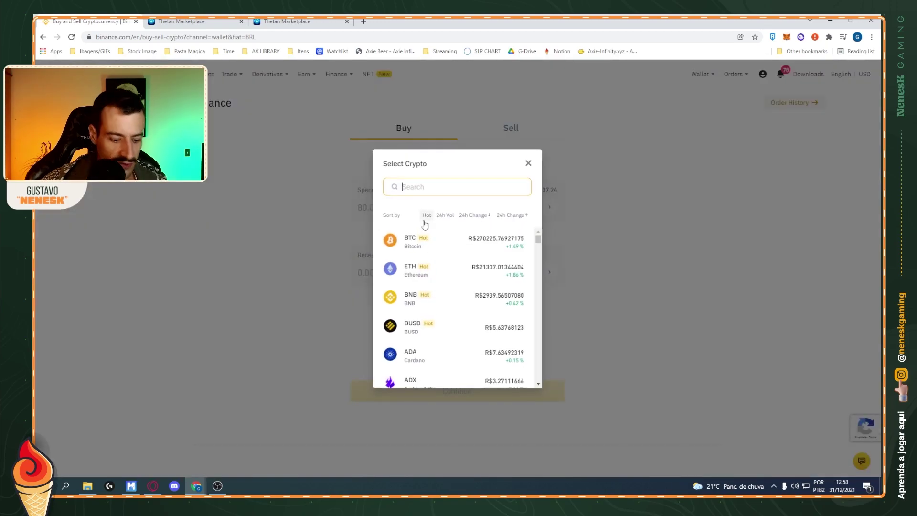
{"action": "type", "text": "BNB"}
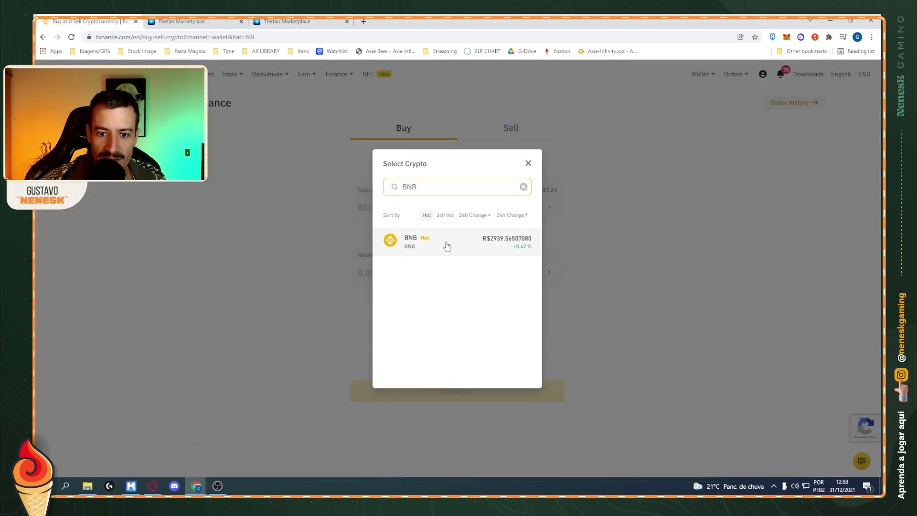
{"action": "left_click", "coordinate": [446, 245]}
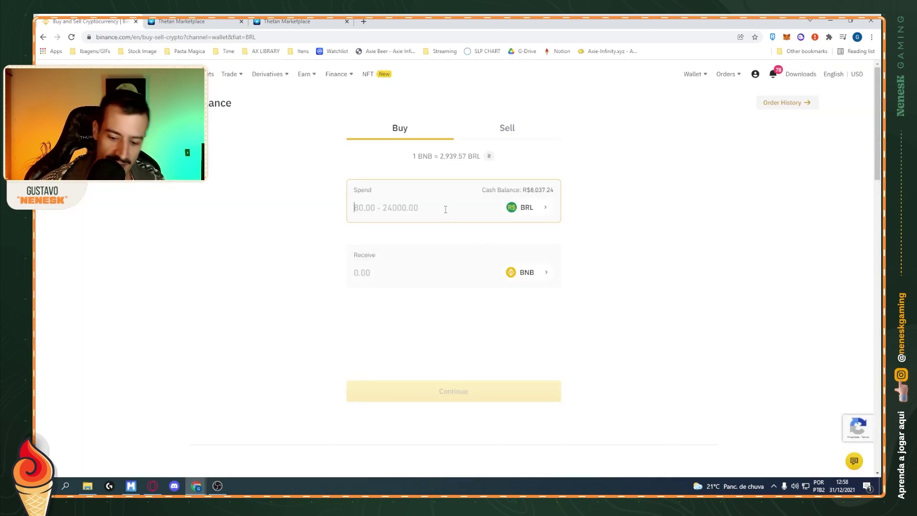
Set the amount to spend to 8000 BRL and complete the BNB purchase.
{"action": "type", "text": "8000"}
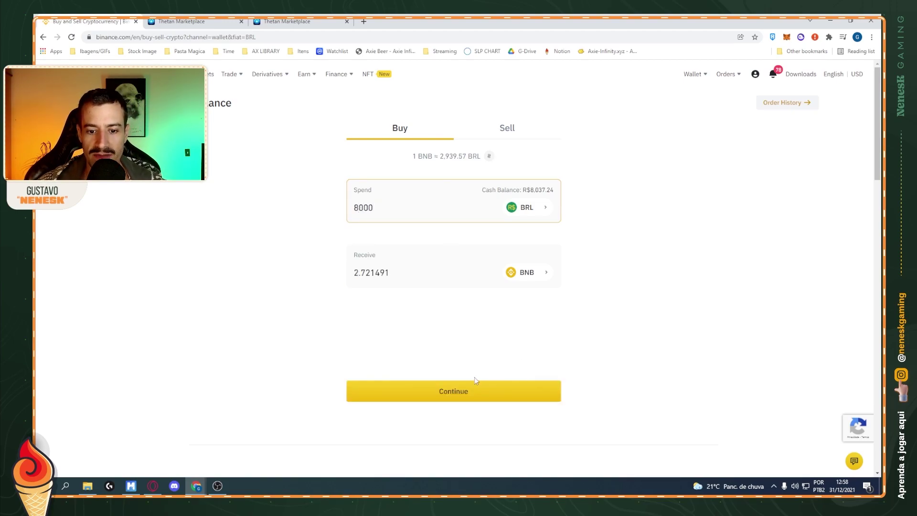
{"action": "double_click", "coordinate": [356, 273]}
{"action": "left_click", "coordinate": [369, 273]}
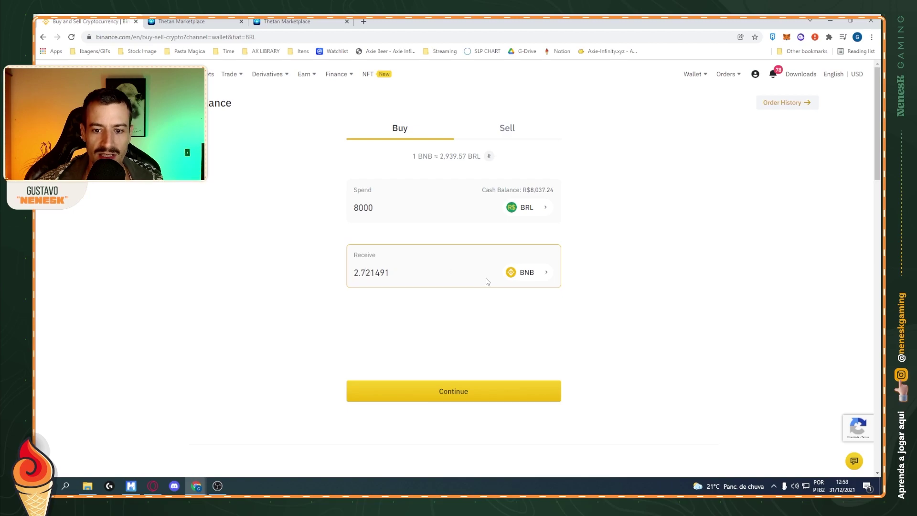
{"action": "left_click", "coordinate": [452, 399]}
{"action": "left_click", "coordinate": [533, 377]}
{"action": "mouse_move", "coordinate": [414, 248]}
{"action": "left_mouse_down"}
{"action": "mouse_move", "coordinate": [432, 251]}
{"action": "mouse_move", "coordinate": [414, 249]}
{"action": "left_mouse_up"}
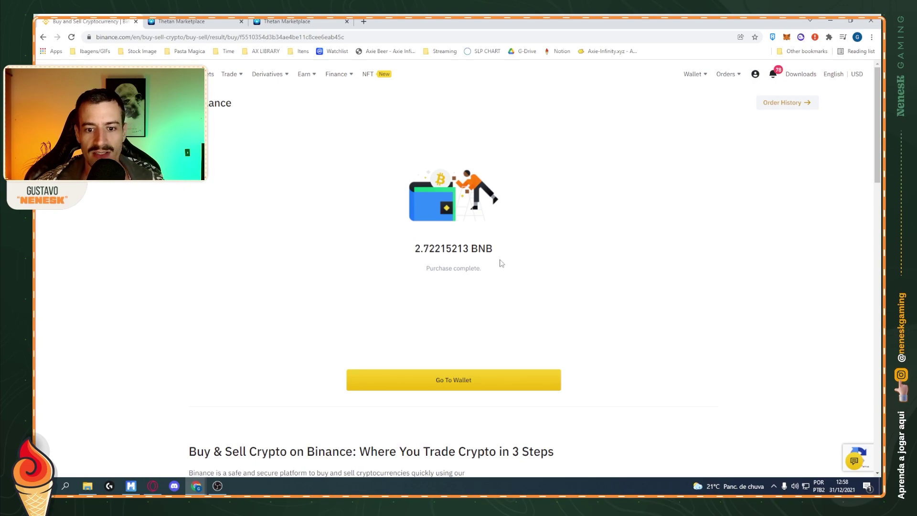
Go to the spot wallet, find the BNB balance by searching for "bnb", and open its withdrawal form.
{"action": "left_click", "coordinate": [460, 384]}
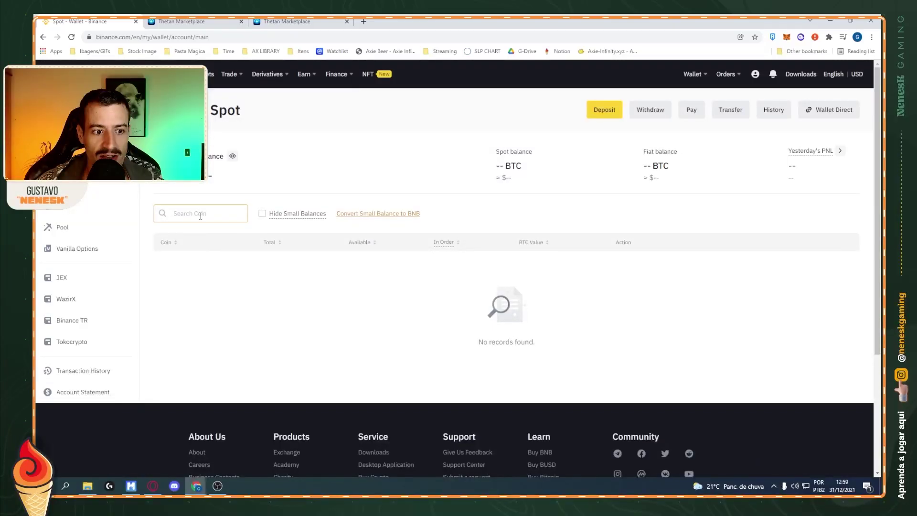
{"action": "left_click", "coordinate": [210, 213]}
{"action": "type", "text": "bnb"}
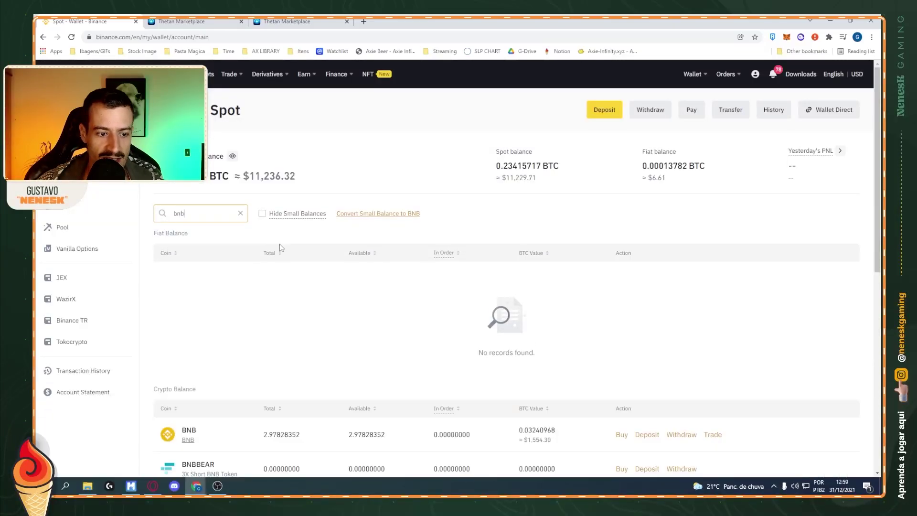
{"action": "scroll", "coordinate": [411, 328], "scroll_direction": "down", "scroll_amount": 2}
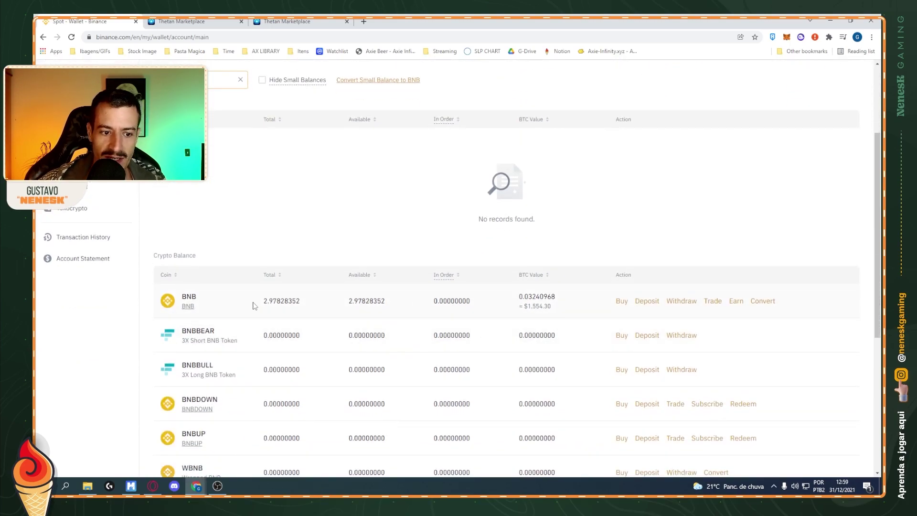
{"action": "left_click_drag", "start_coordinate": [263, 305], "coordinate": [299, 302]}
{"action": "left_click", "coordinate": [298, 302]}
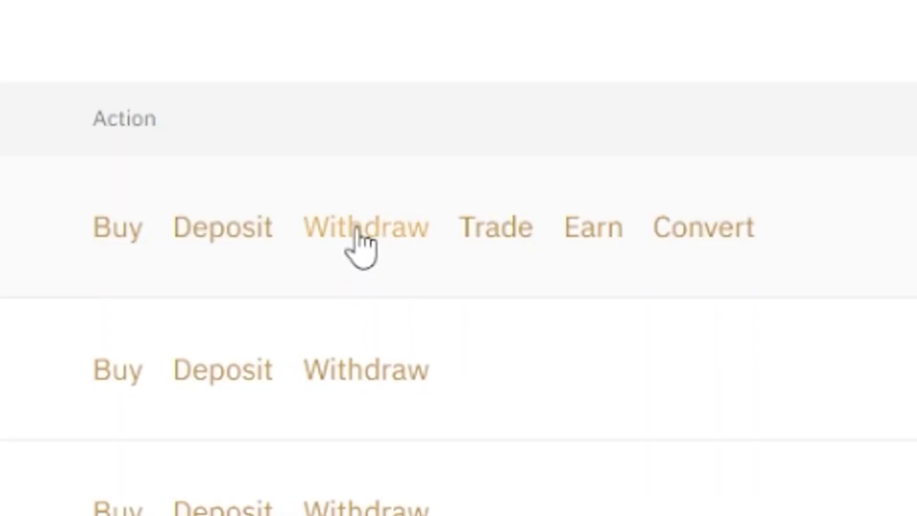
{"action": "left_click", "coordinate": [353, 231]}
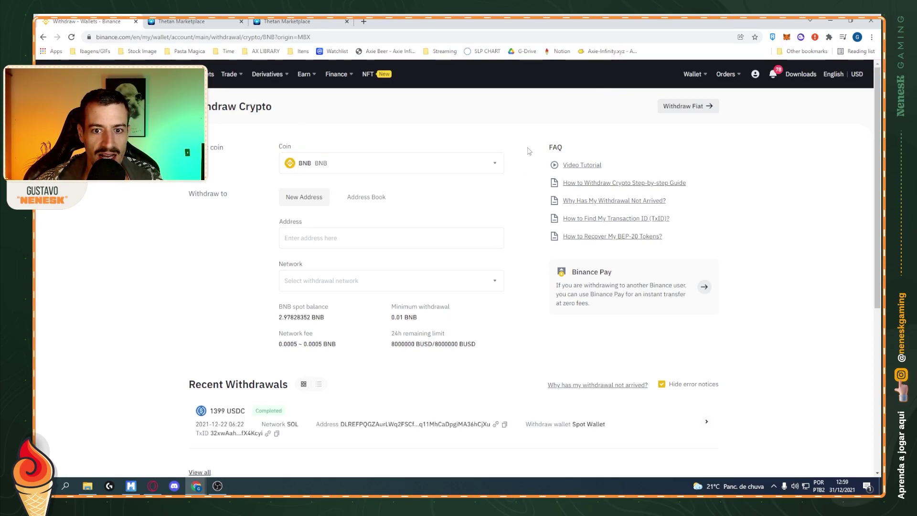
Copy the Smart Chain account address from the MetaMask wallet and paste it as the withdrawal address.
{"action": "left_click", "coordinate": [334, 237]}
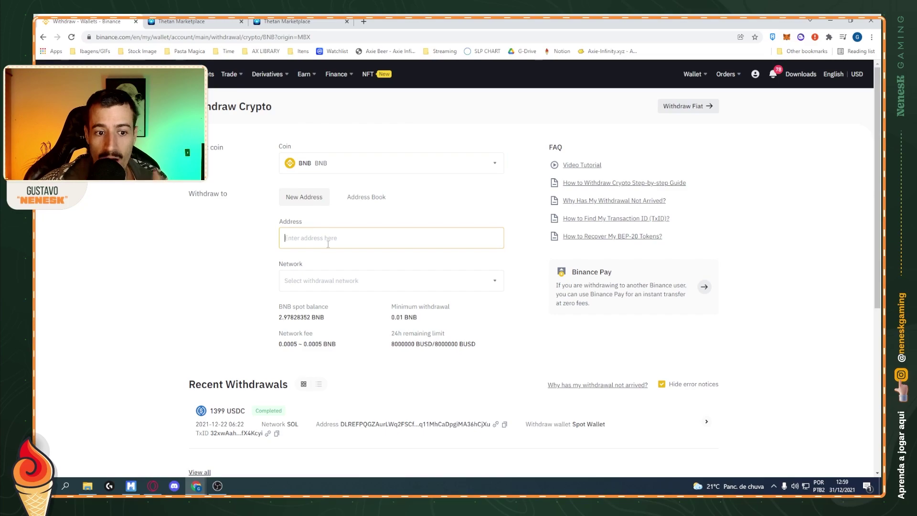
{"action": "left_click", "coordinate": [787, 37]}
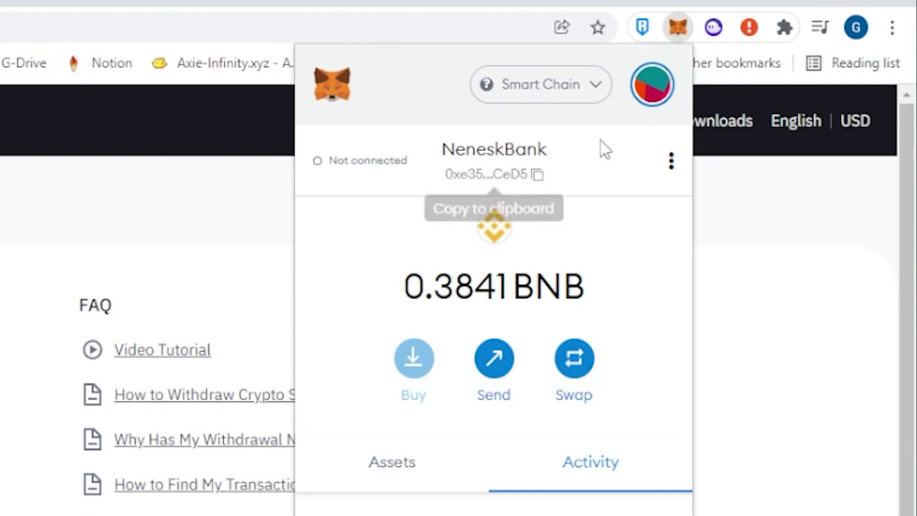
{"action": "left_click", "coordinate": [543, 186]}
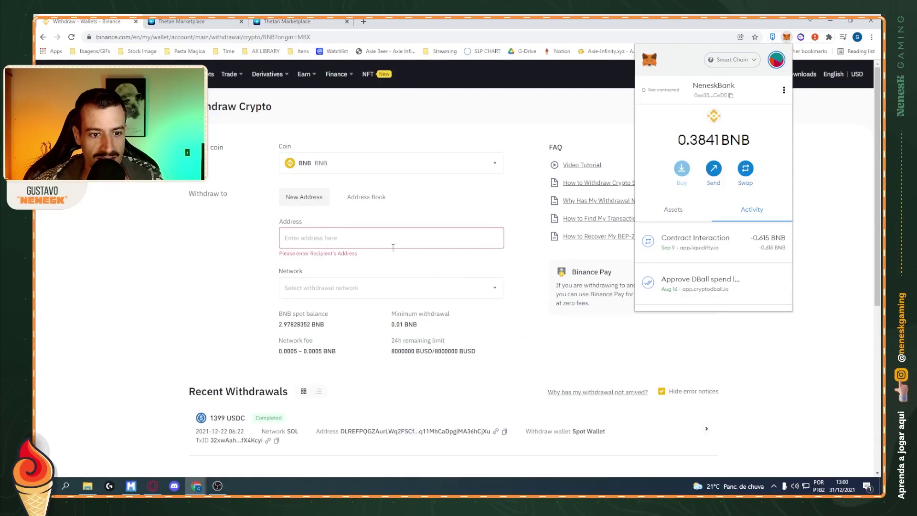
{"action": "left_click", "coordinate": [334, 238]}
{"action": "key", "text": "ctrl+v"}
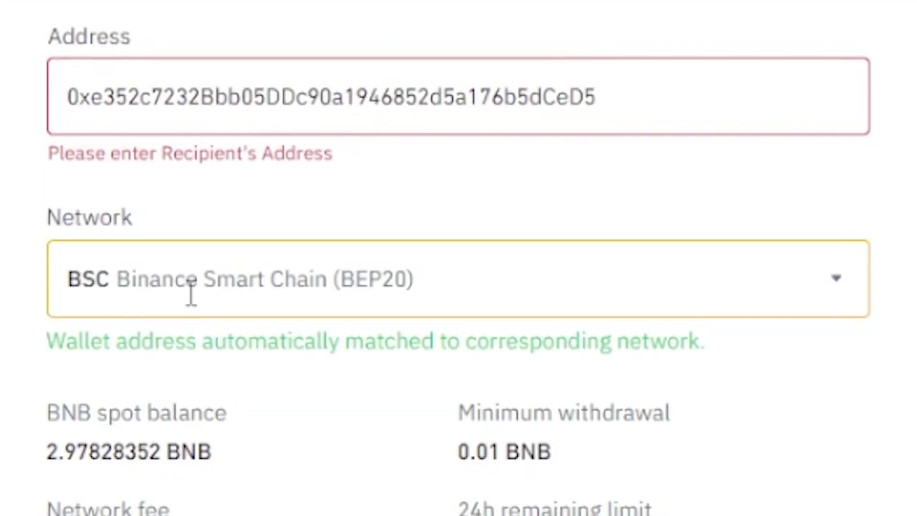
Set the BNB withdrawal network to BSC, Binance Smart Chain (BEP20).
{"action": "left_click", "coordinate": [91, 215]}
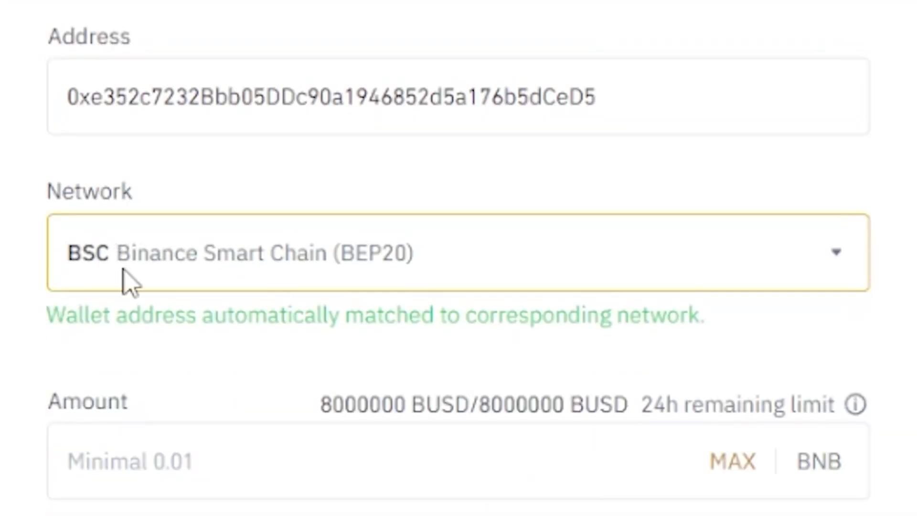
{"action": "left_click_drag", "start_coordinate": [123, 252], "coordinate": [382, 254]}
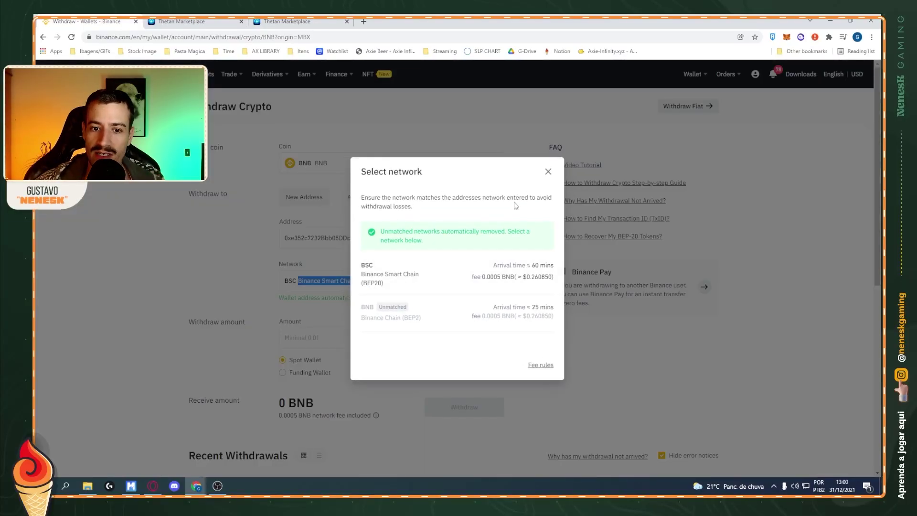
{"action": "left_click", "coordinate": [395, 286]}
Set the withdrawal amount to the maximum available in the spot wallet and check the network fee.
{"action": "left_click", "coordinate": [384, 334]}
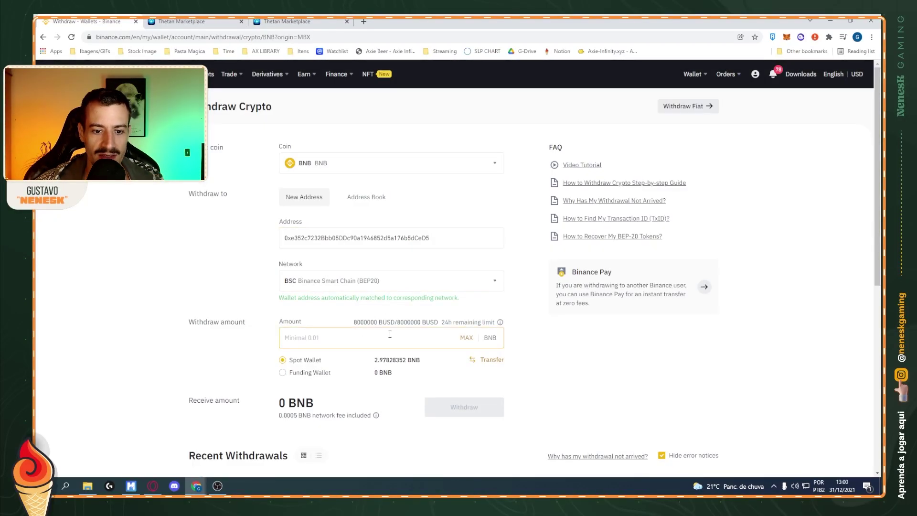
{"action": "left_click", "coordinate": [466, 337]}
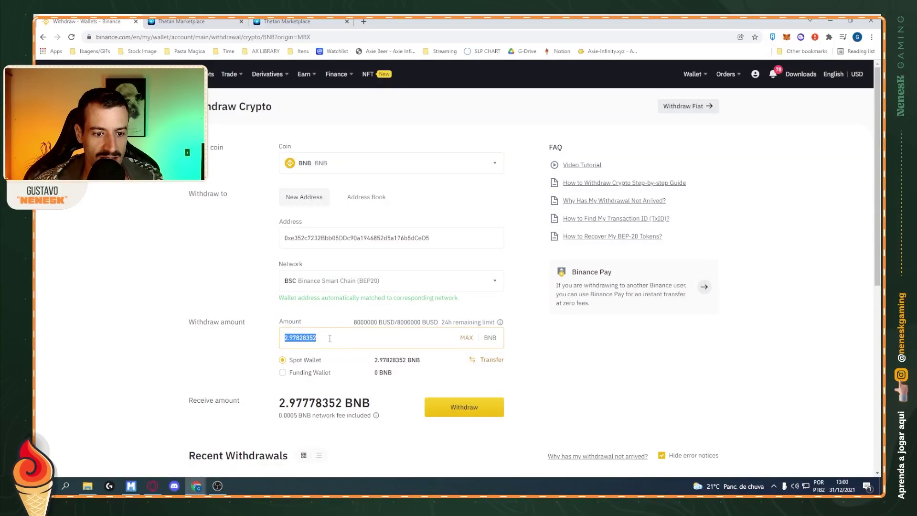
{"action": "left_click", "coordinate": [410, 343]}
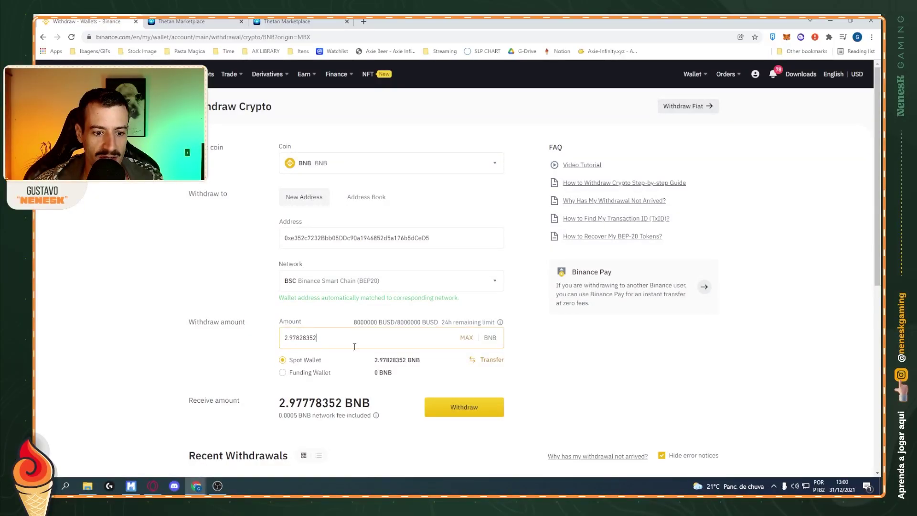
{"action": "scroll", "coordinate": [434, 364], "scroll_direction": "down", "scroll_amount": 2}
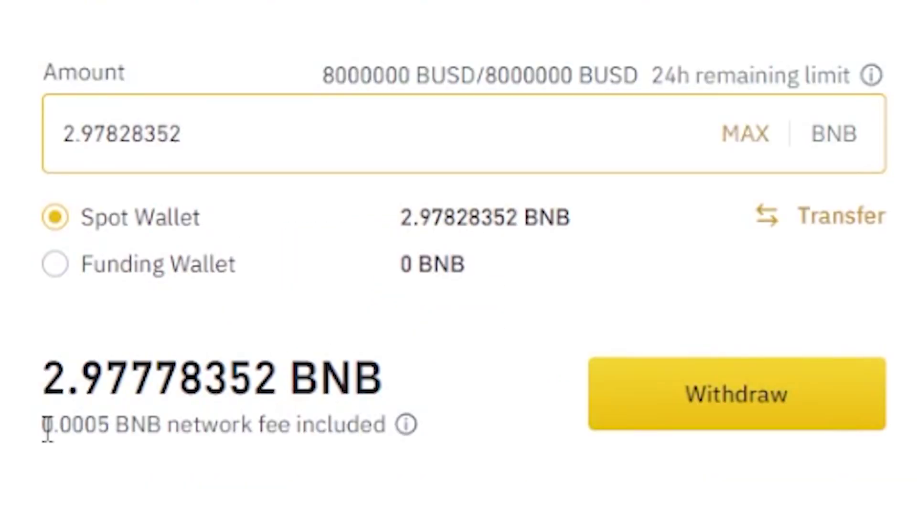
{"action": "left_click_drag", "start_coordinate": [58, 425], "coordinate": [77, 429]}
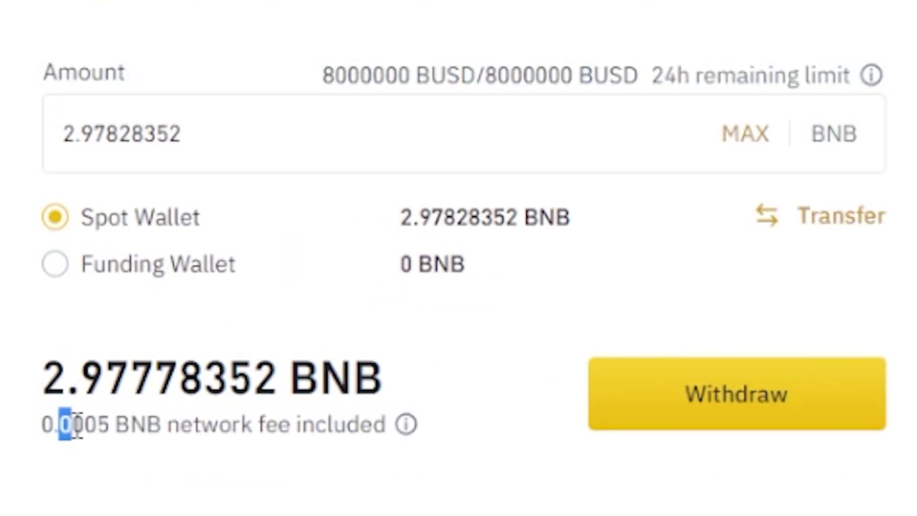
{"action": "left_click", "coordinate": [113, 425]}
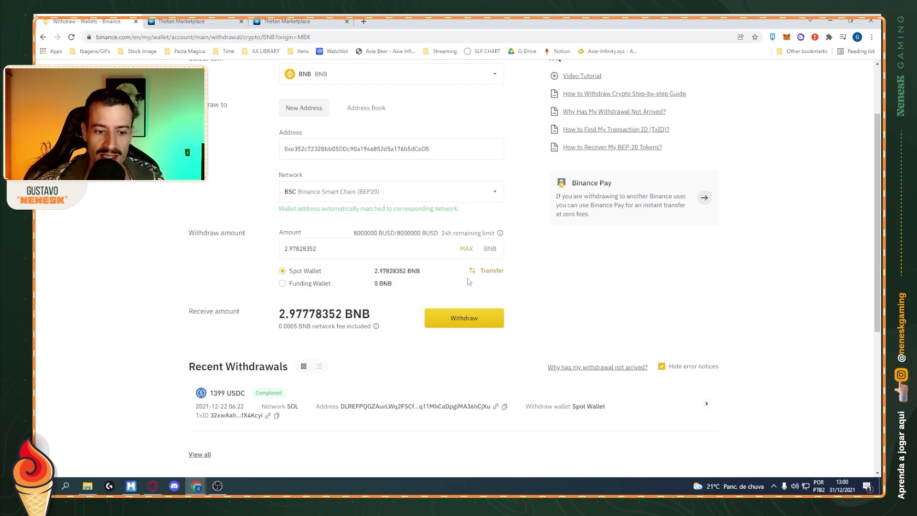
{"action": "scroll", "coordinate": [471, 293], "scroll_direction": "up", "scroll_amount": 1}
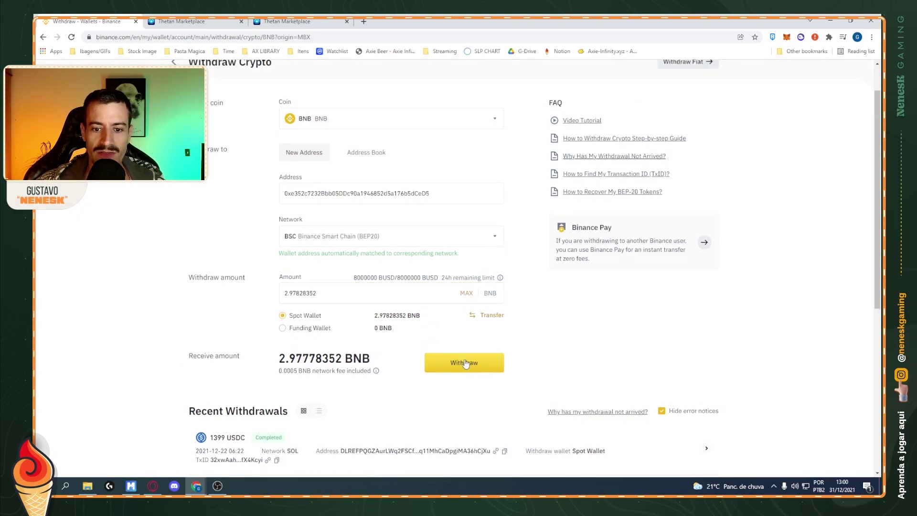
Request the BNB withdrawal and accept the summary of its address, network and amount.
{"action": "left_click", "coordinate": [464, 362]}
{"action": "left_click", "coordinate": [491, 329]}
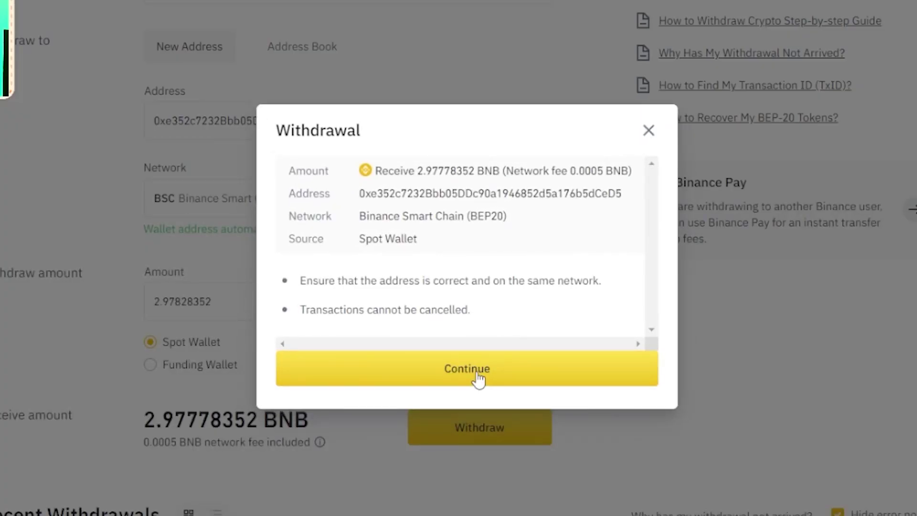
{"action": "left_click", "coordinate": [478, 379]}
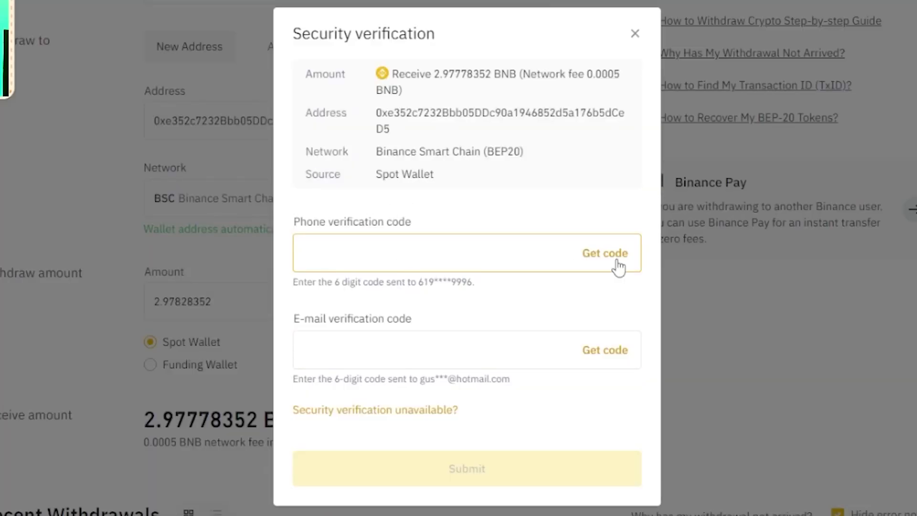
Request the phone and e-mail verification codes, enter both, submit the withdrawal, and complete the request.
{"action": "left_click", "coordinate": [616, 262]}
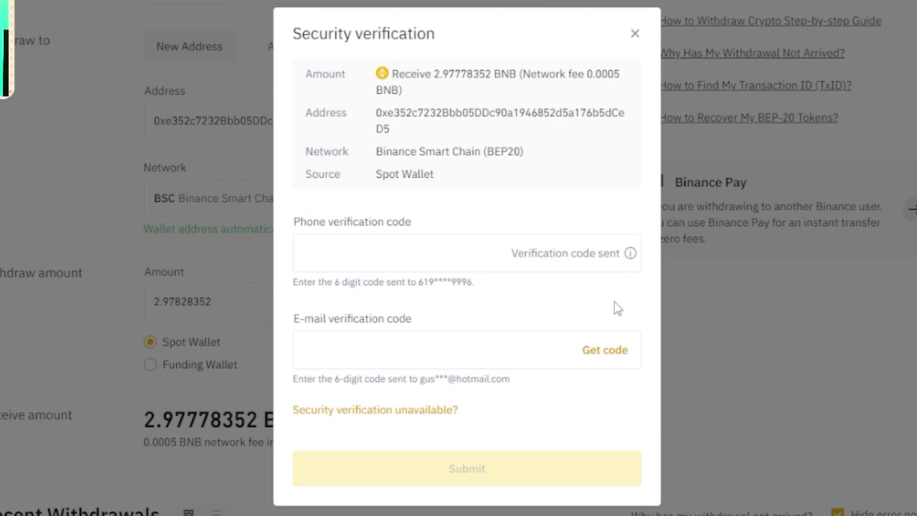
{"action": "left_click", "coordinate": [633, 343]}
{"action": "left_click", "coordinate": [393, 249]}
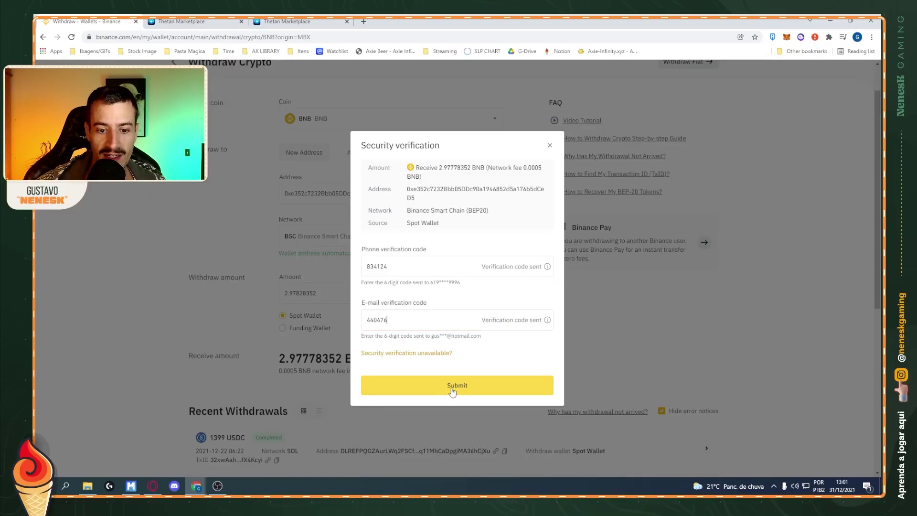
{"action": "left_click", "coordinate": [452, 390]}
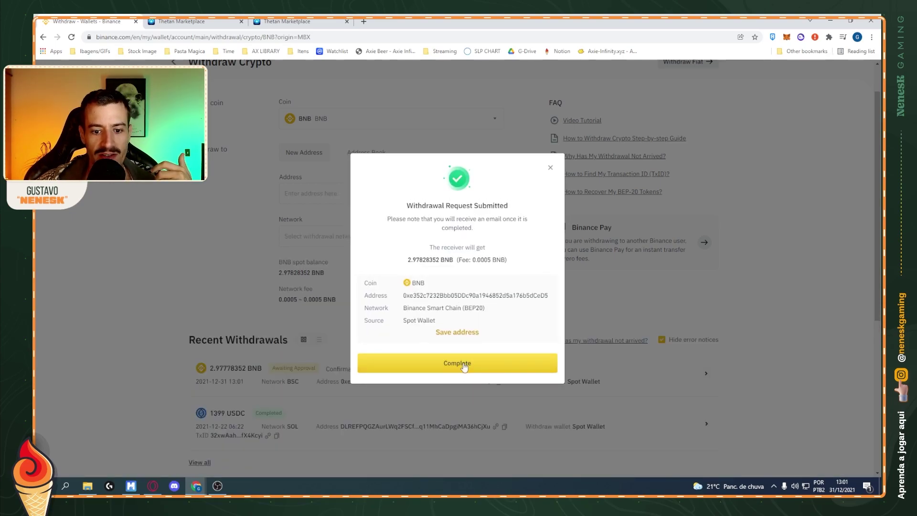
{"action": "left_click", "coordinate": [464, 364]}
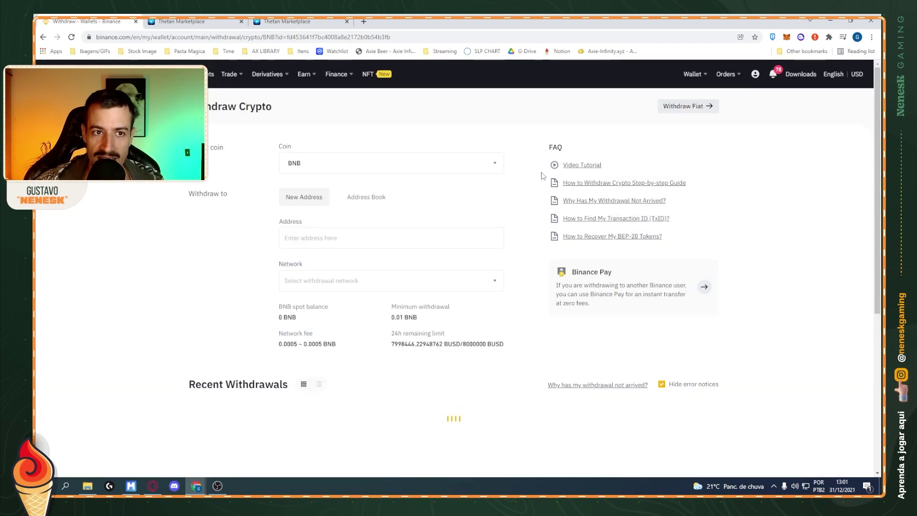
Check the BNB balance in the MetaMask wallet for the withdrawn funds.
{"action": "left_click", "coordinate": [786, 37]}
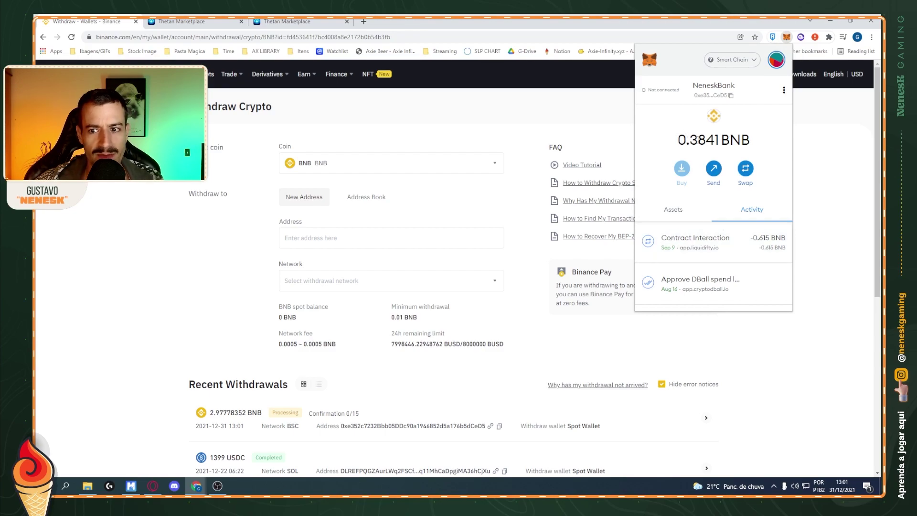
{"action": "left_click", "coordinate": [786, 38]}
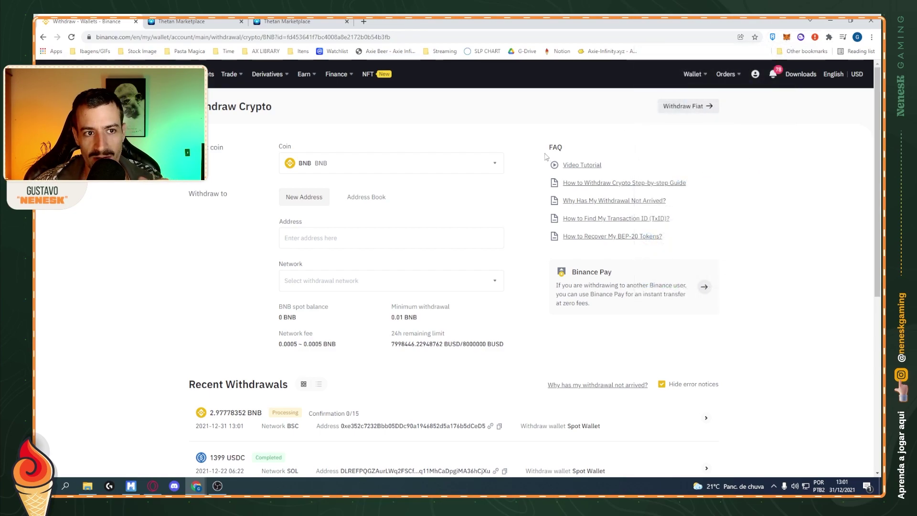
Search the web for "coingecko" in a new browser tab and open the CoinGecko site.
{"action": "left_click", "coordinate": [364, 22]}
{"action": "type", "text": "coingec"}
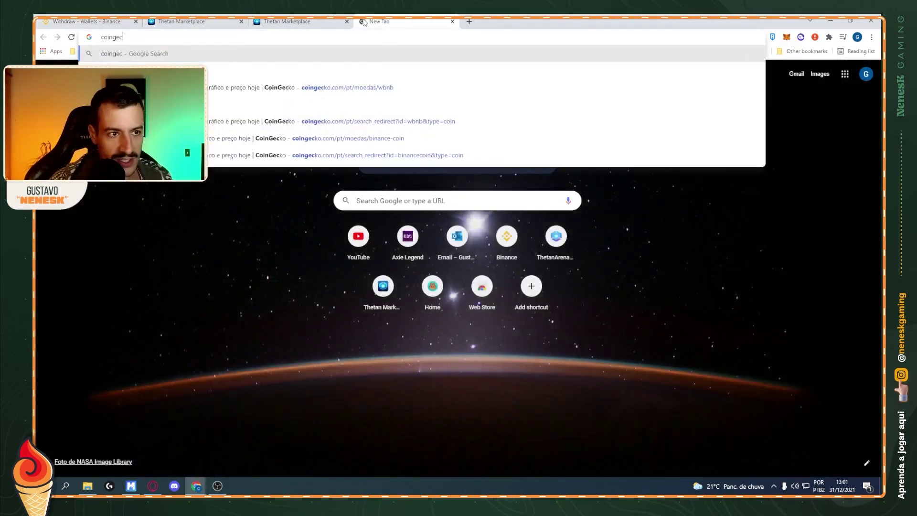
{"action": "type", "text": "ko"}
{"action": "key", "text": "Return"}
{"action": "left_click", "coordinate": [157, 158]}
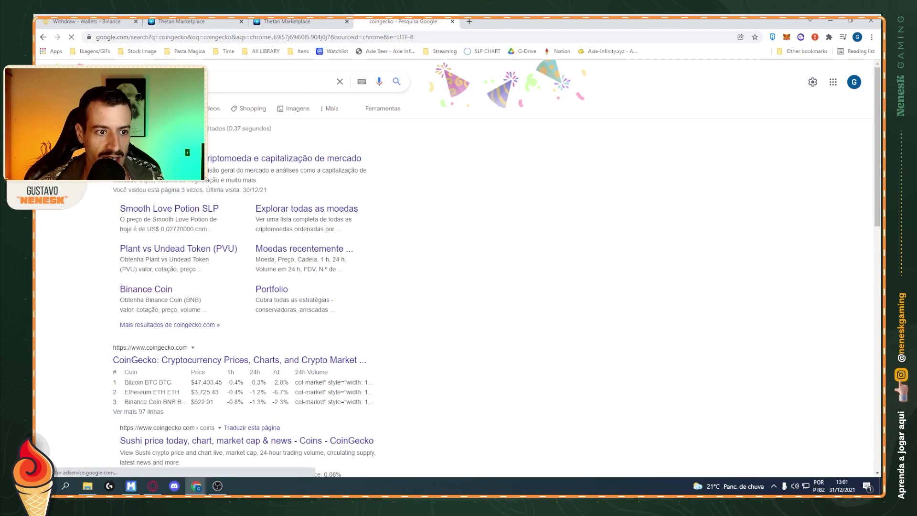
Find Wrapped BNB on CoinGecko by searching for "wbnb" and add the WBNB token to MetaMask.
{"action": "left_click", "coordinate": [676, 200]}
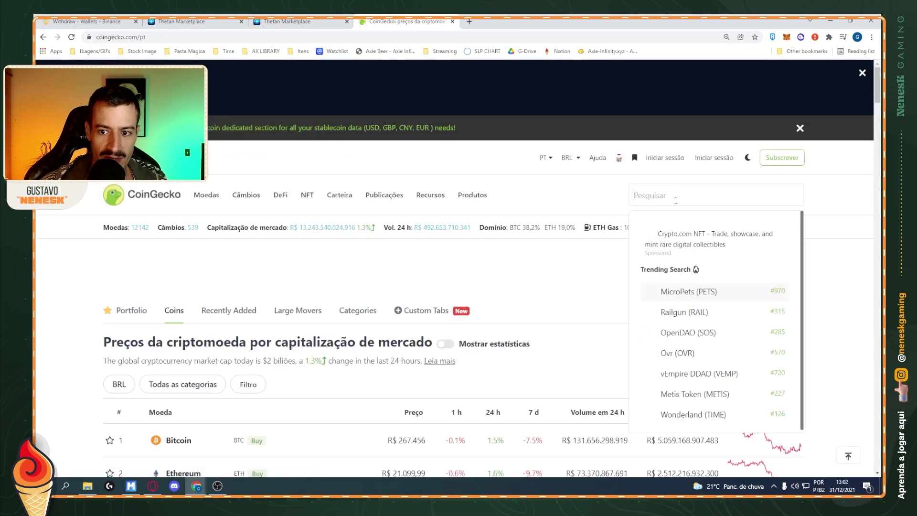
{"action": "type", "text": "w"}
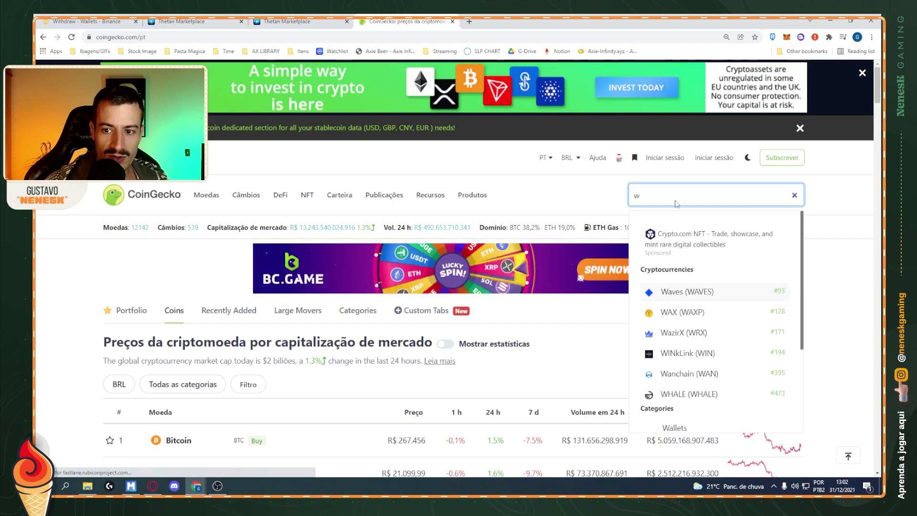
{"action": "type", "text": "bnb"}
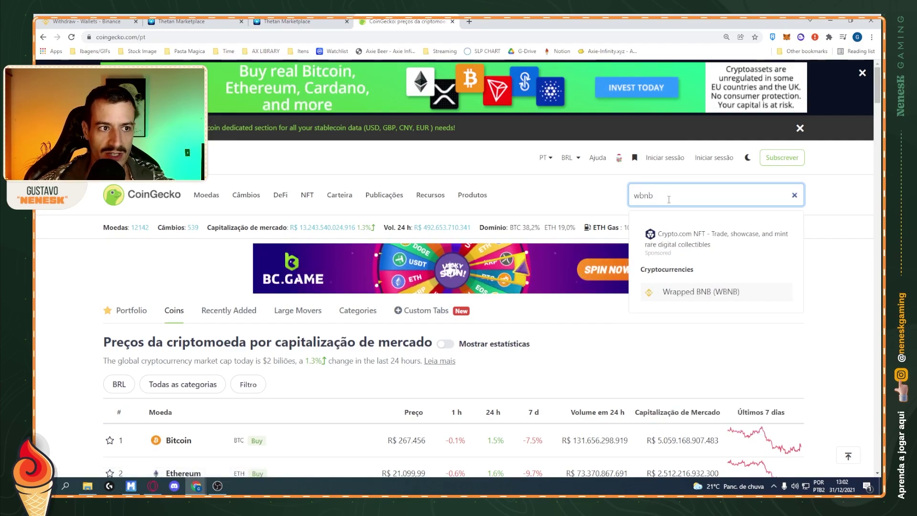
{"action": "left_click", "coordinate": [676, 296]}
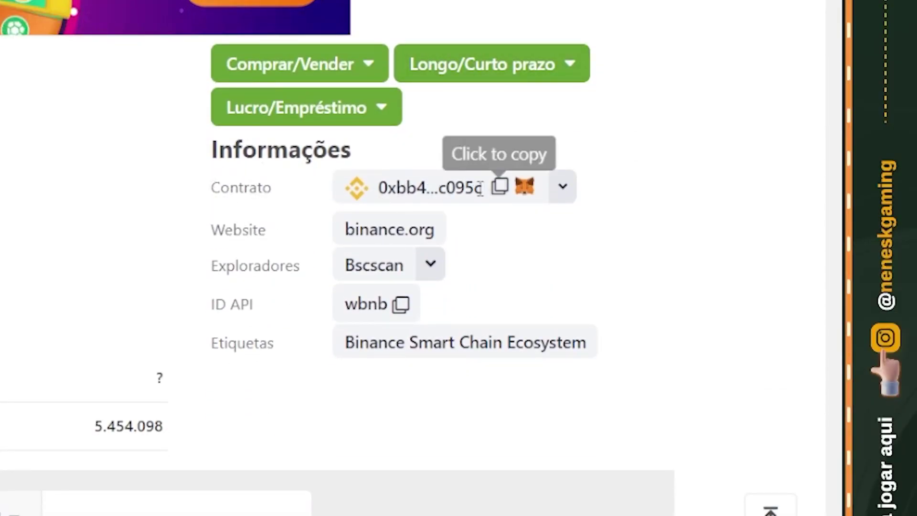
{"action": "left_click", "coordinate": [526, 187]}
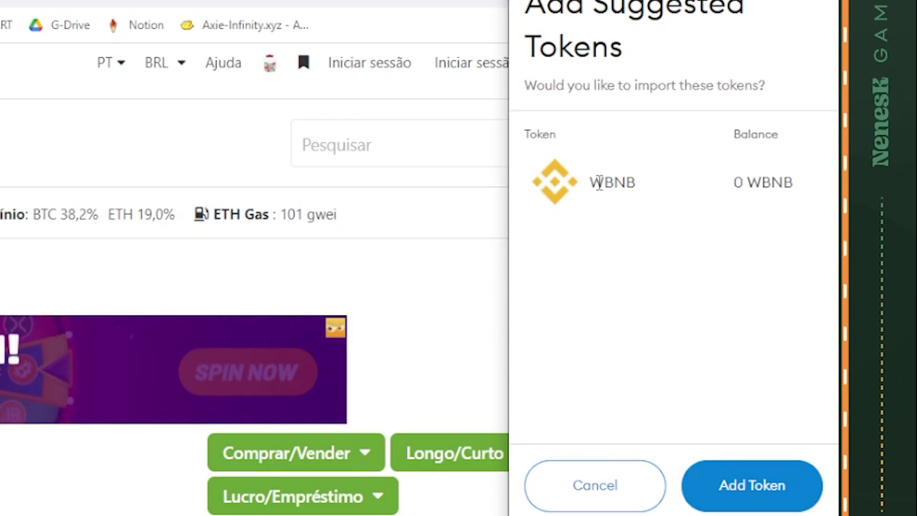
{"action": "left_click_drag", "start_coordinate": [592, 182], "coordinate": [636, 182]}
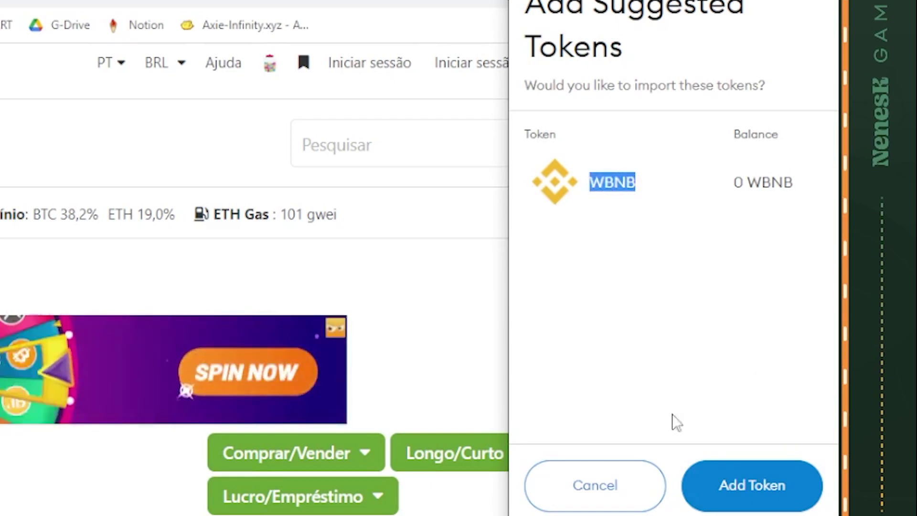
{"action": "left_click", "coordinate": [766, 492]}
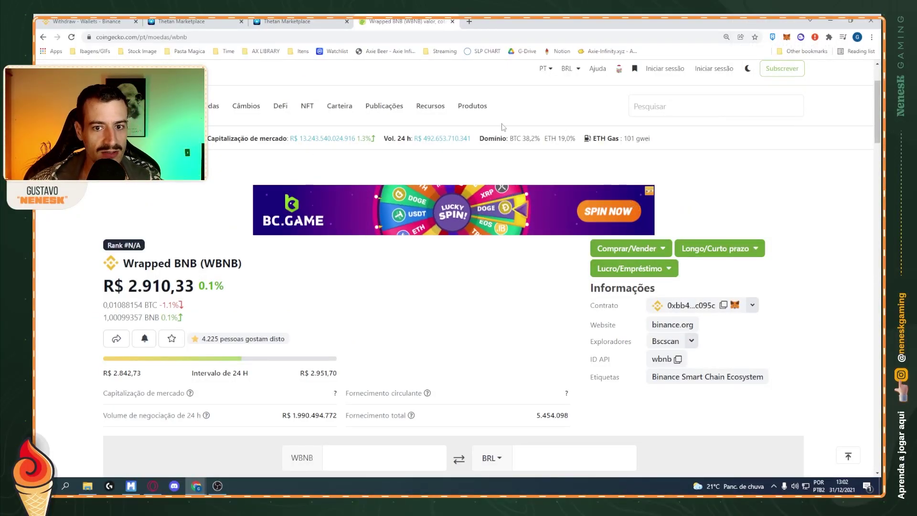
Find Thetan Arena on CoinGecko by searching for "thg" and add the THG token to MetaMask.
{"action": "left_click", "coordinate": [692, 195]}
{"action": "type", "text": "thg"}
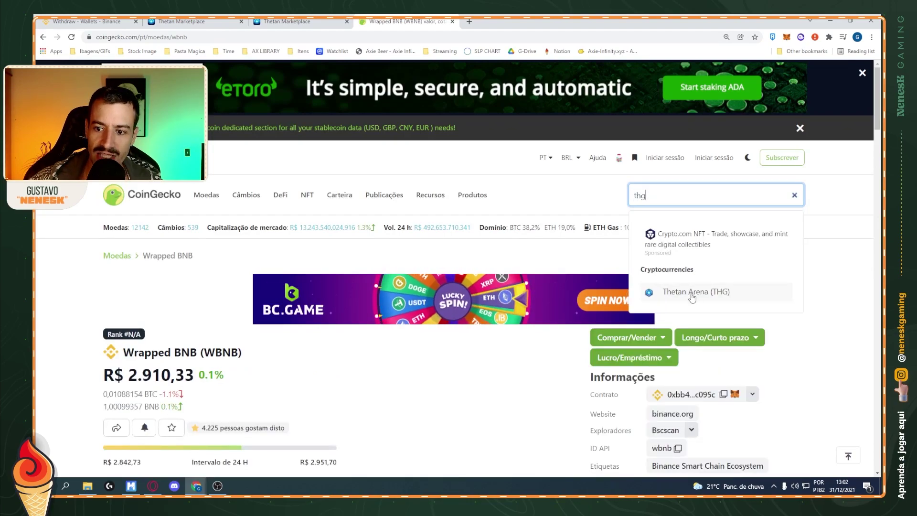
{"action": "left_click", "coordinate": [691, 293]}
{"action": "scroll", "coordinate": [450, 263], "scroll_direction": "down", "scroll_amount": 3}
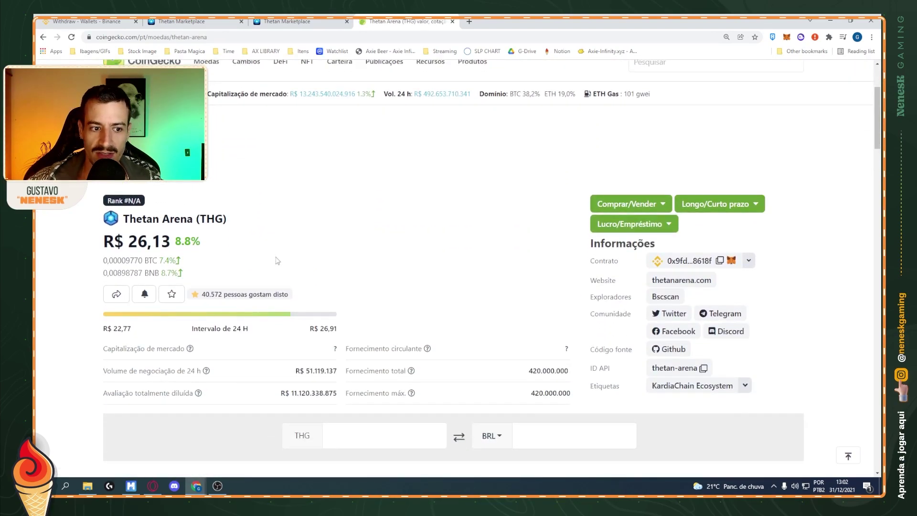
{"action": "left_click", "coordinate": [731, 261]}
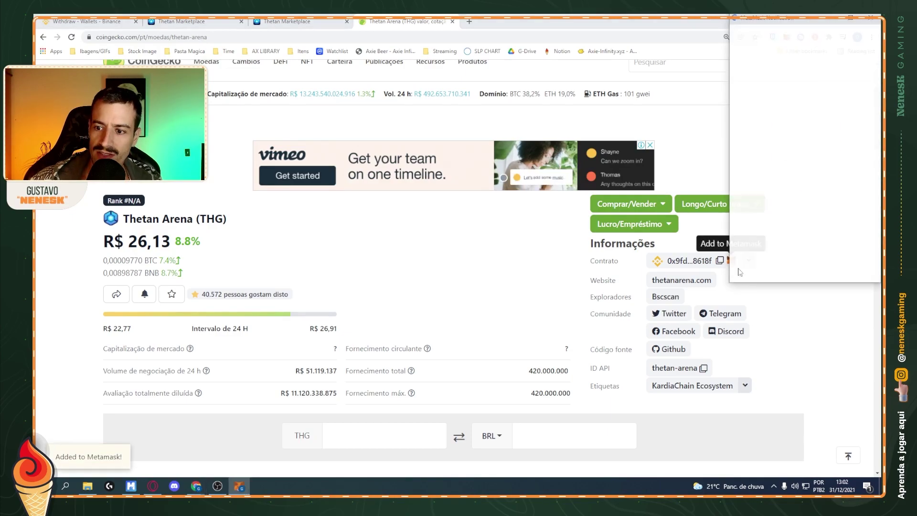
Find Thetan Coin on CoinGecko by searching for "thc" and add the THC token to MetaMask.
{"action": "scroll", "coordinate": [692, 239], "scroll_direction": "up", "scroll_amount": 3}
{"action": "left_click", "coordinate": [693, 195]}
{"action": "type", "text": "thc"}
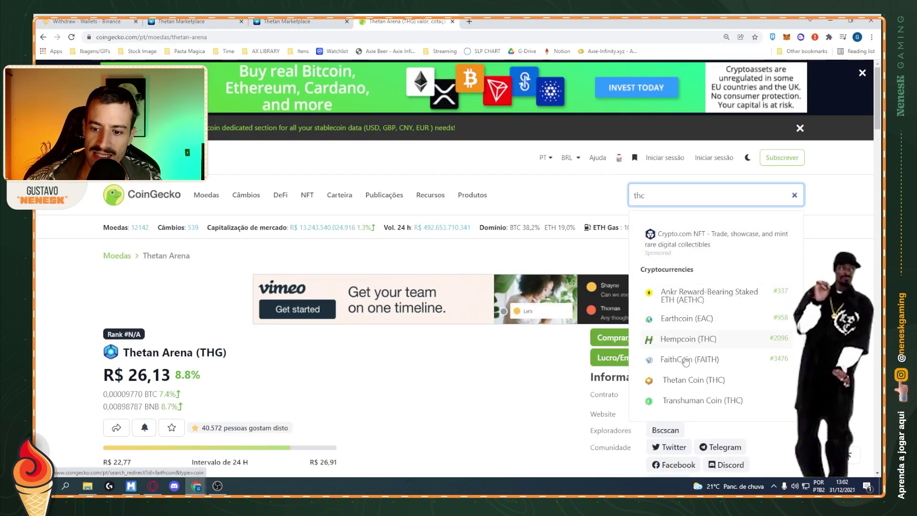
{"action": "left_click", "coordinate": [681, 382]}
{"action": "scroll", "coordinate": [692, 335], "scroll_direction": "down", "scroll_amount": 3}
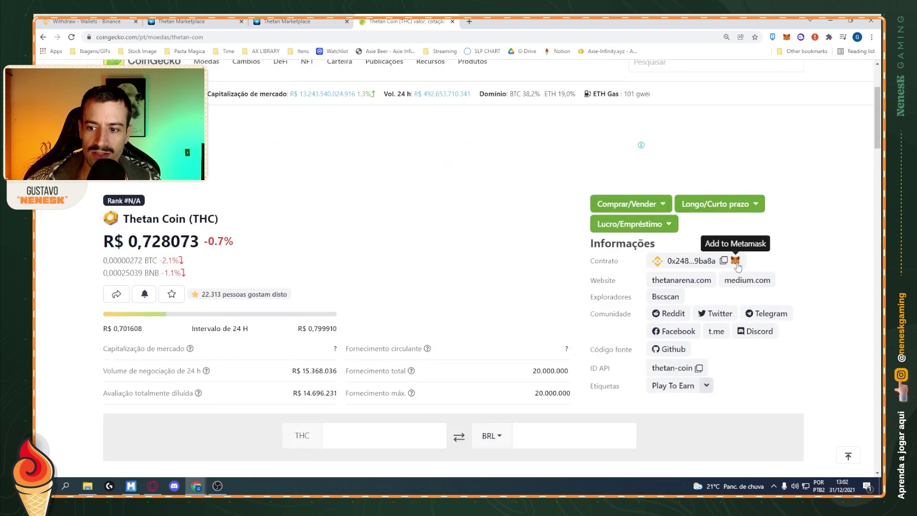
{"action": "left_click", "coordinate": [731, 260]}
Review the MetaMask asset list for the WBNB, THG and THC tokens and check the BNB balance.
{"action": "scroll", "coordinate": [848, 258], "scroll_direction": "up", "scroll_amount": 3}
{"action": "left_click", "coordinate": [674, 87]}
{"action": "scroll", "coordinate": [694, 215], "scroll_direction": "down", "scroll_amount": 2}
{"action": "scroll", "coordinate": [693, 224], "scroll_direction": "down", "scroll_amount": 5}
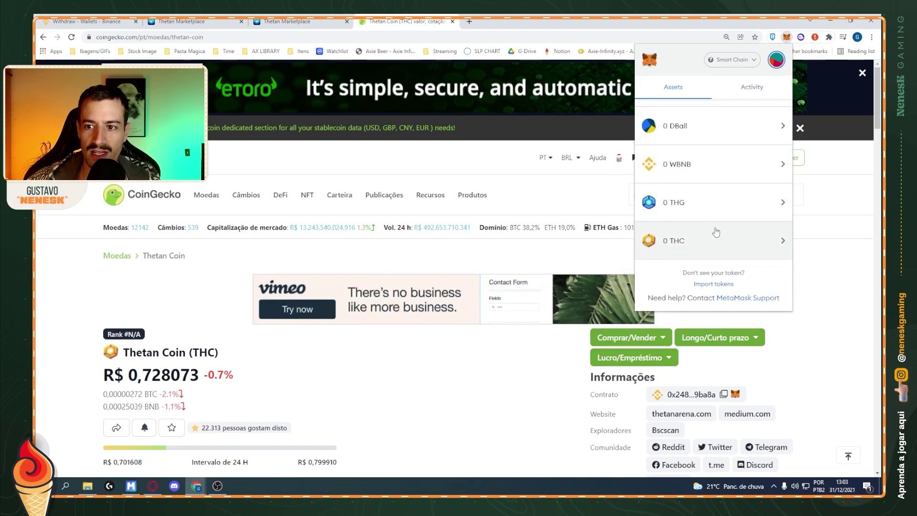
{"action": "scroll", "coordinate": [711, 230], "scroll_direction": "up", "scroll_amount": 5}
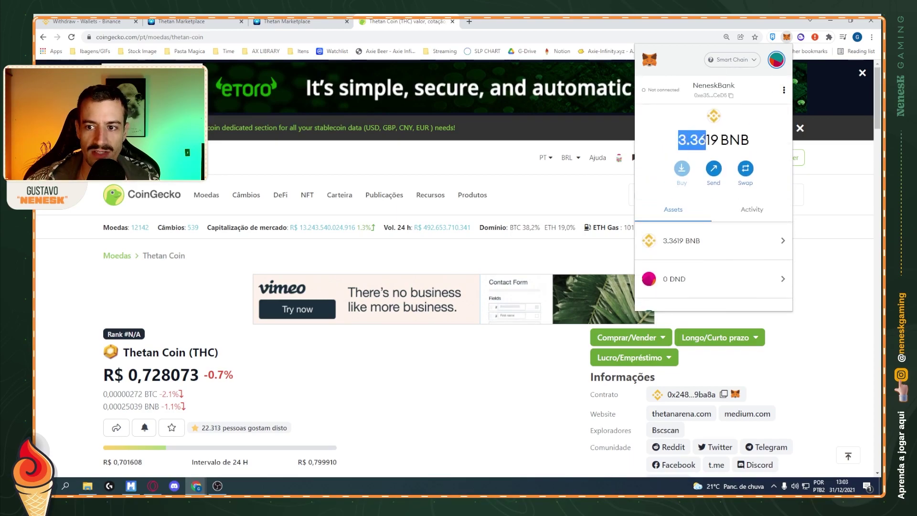
{"action": "left_click", "coordinate": [714, 139]}
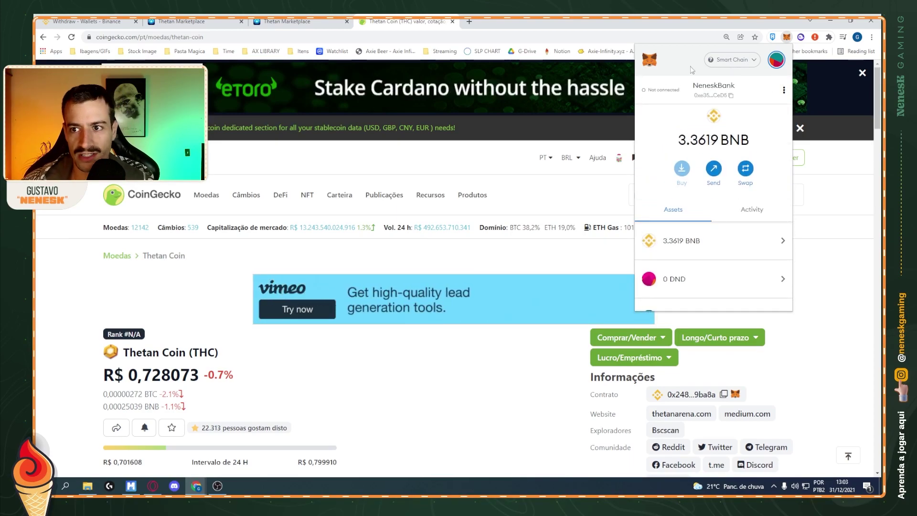
{"action": "left_click", "coordinate": [786, 39]}
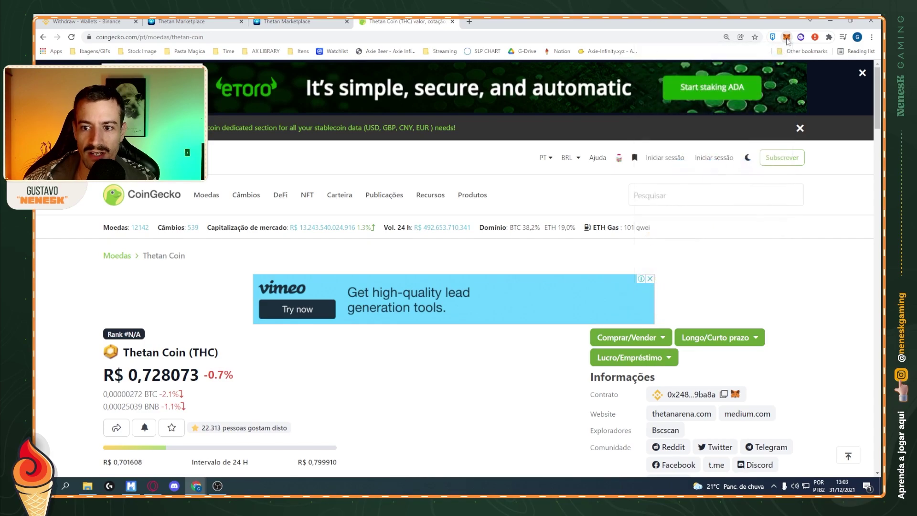
Go to pancakeswap.finance in the current browser tab.
{"action": "left_click", "coordinate": [414, 38]}
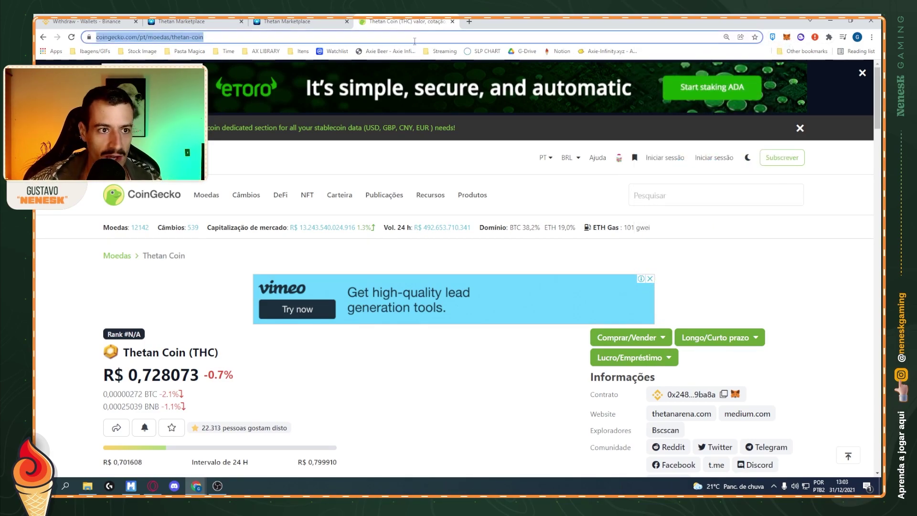
{"action": "type", "text": "pancakeswap.finance"}
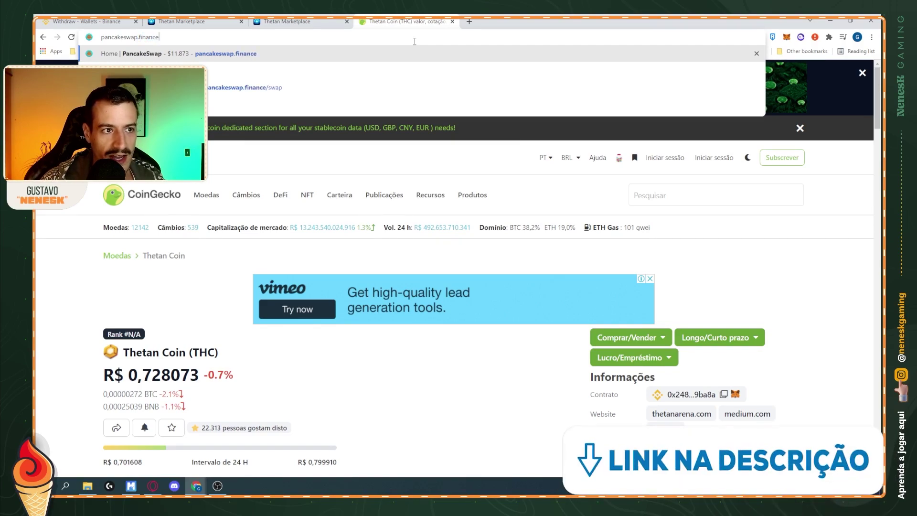
{"action": "key", "text": "Return"}
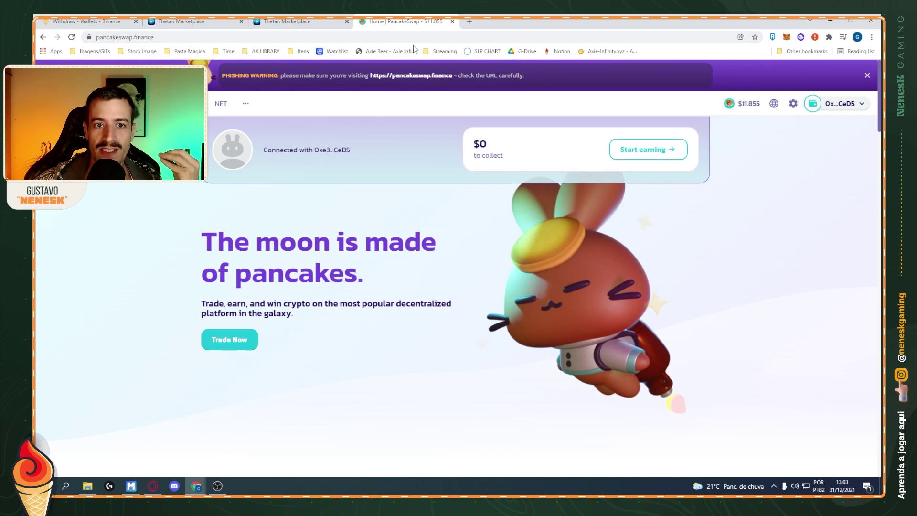
{"action": "left_click", "coordinate": [162, 40]}
{"action": "left_click", "coordinate": [162, 41]}
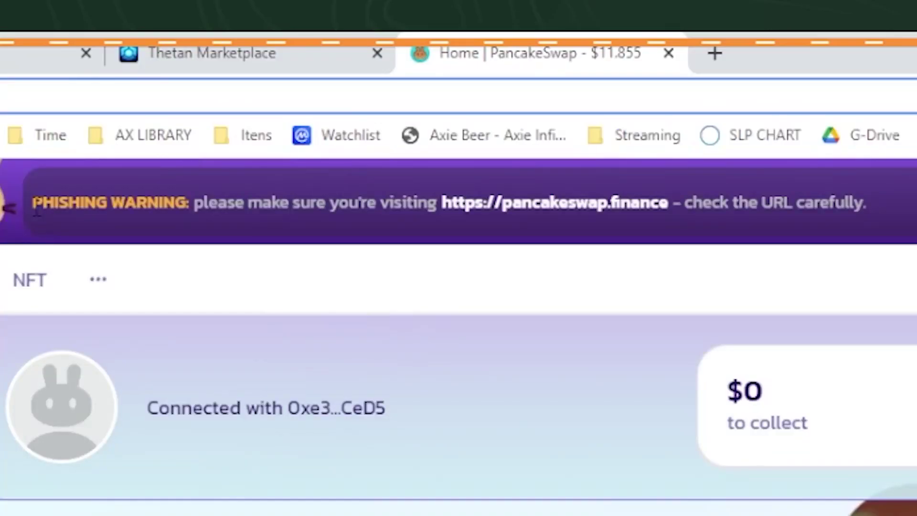
{"action": "left_click_drag", "start_coordinate": [221, 77], "coordinate": [296, 75]}
{"action": "left_click", "coordinate": [264, 203]}
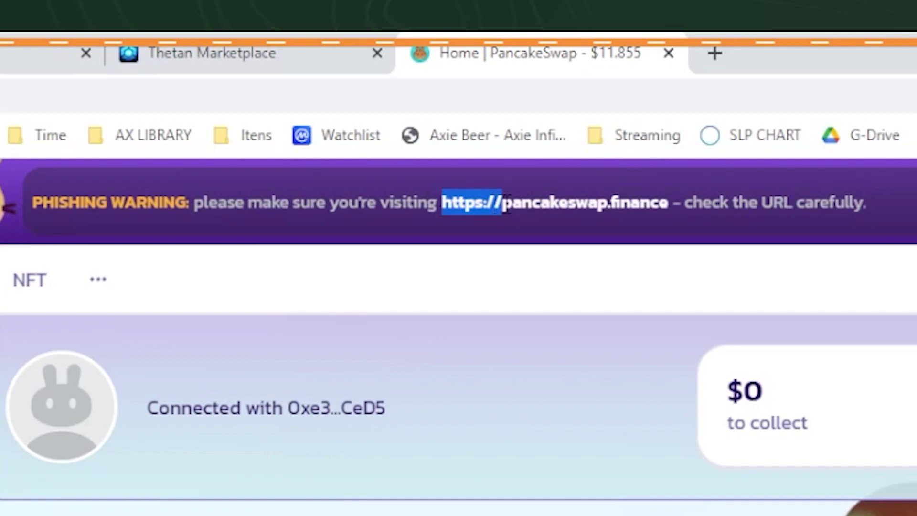
{"action": "left_click", "coordinate": [518, 208]}
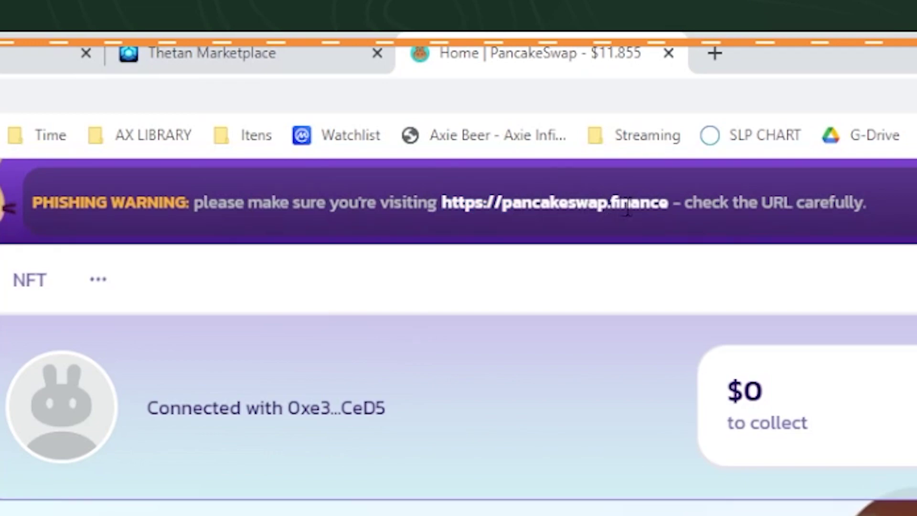
{"action": "left_click_drag", "start_coordinate": [669, 210], "coordinate": [448, 211]}
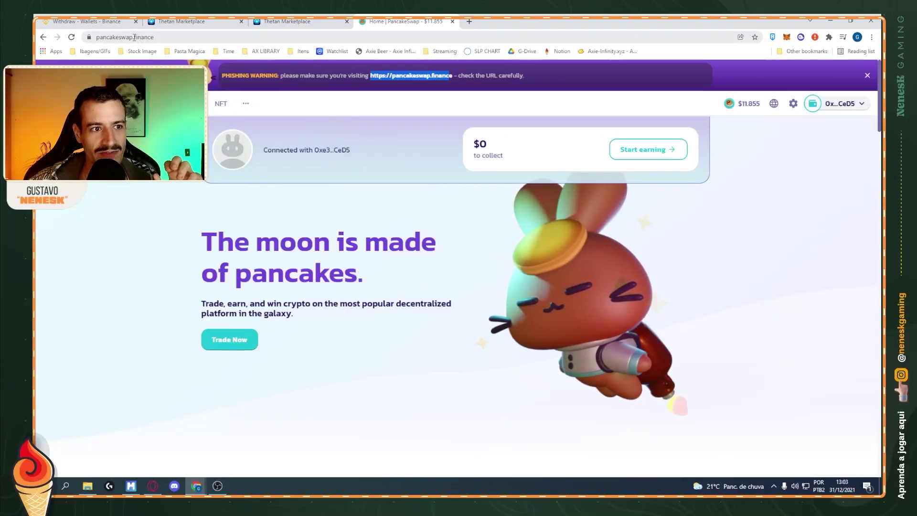
{"action": "left_click", "coordinate": [134, 37]}
{"action": "left_click", "coordinate": [160, 40]}
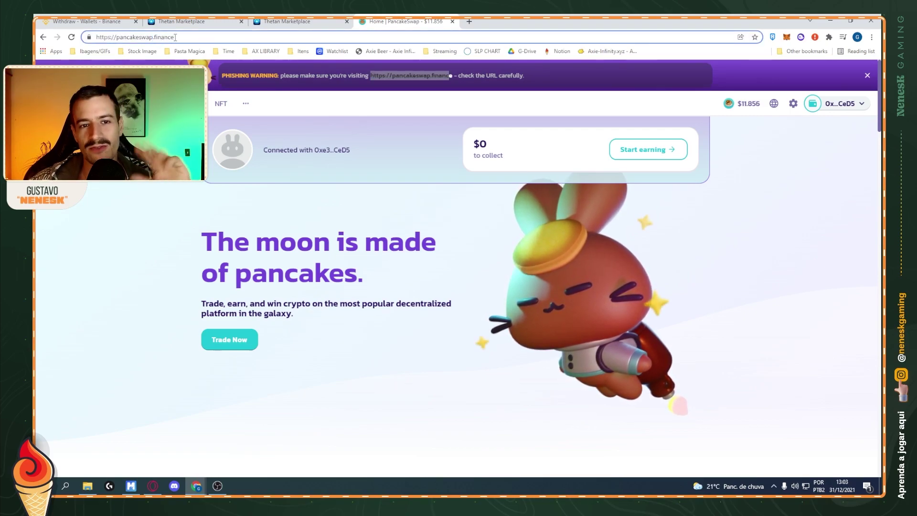
{"action": "left_click", "coordinate": [274, 169]}
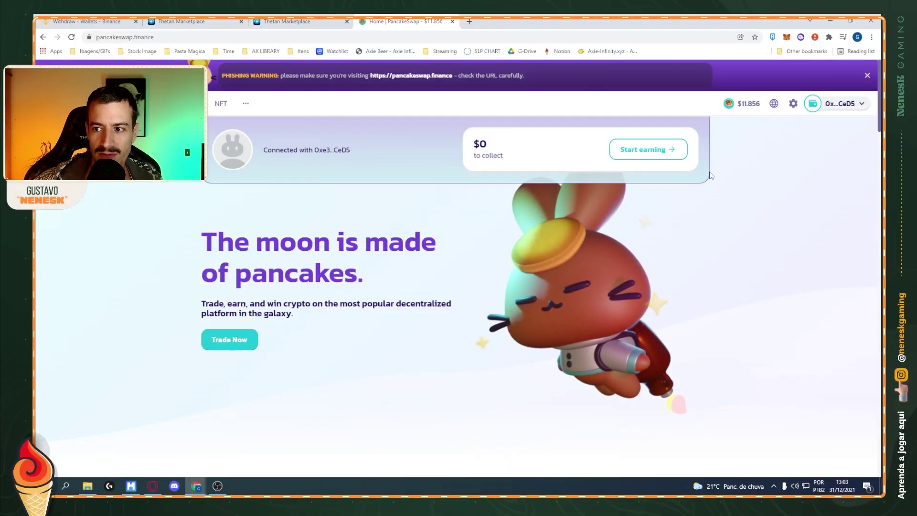
Open the connected wallet's account options on PancakeSwap.
{"action": "mouse_move", "coordinate": [827, 109]}
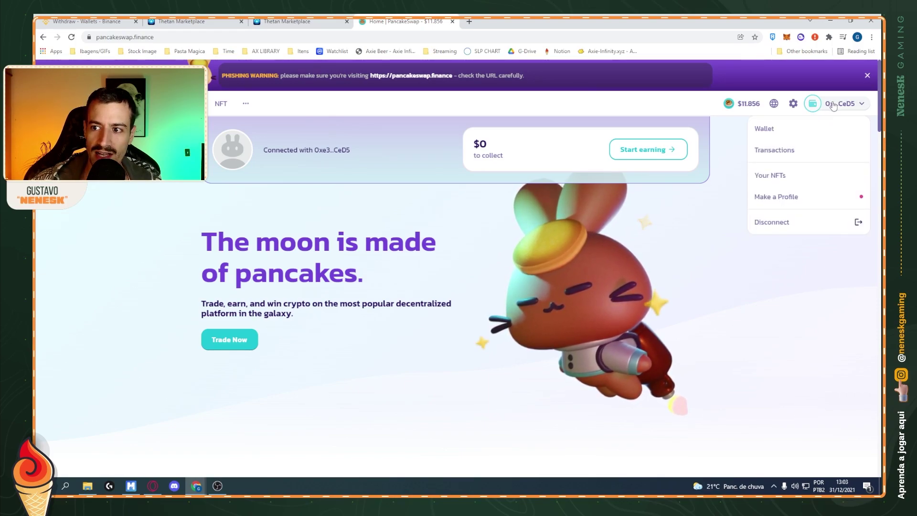